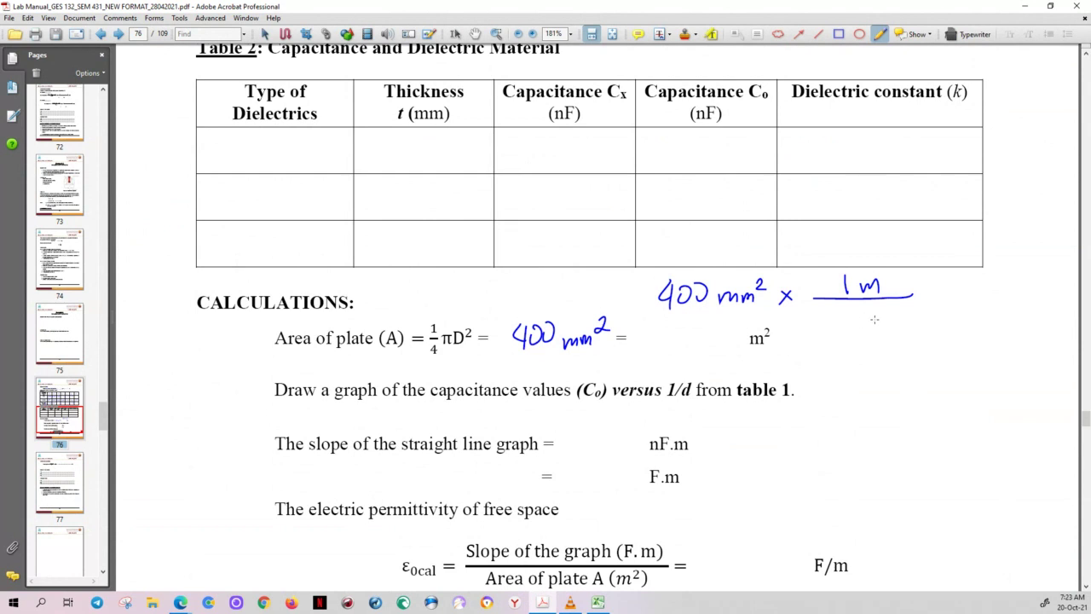
Step: Handwrite 1000 mm as the conversion fraction's denominator, then strike out its mm and the exponent of 400 mm²
{"action": "mouse_move", "coordinate": [838, 311]}
{"action": "left_mouse_down"}
{"action": "mouse_move", "coordinate": [837, 328]}
{"action": "mouse_move", "coordinate": [910, 322]}
{"action": "mouse_move", "coordinate": [879, 335]}
{"action": "left_mouse_up"}
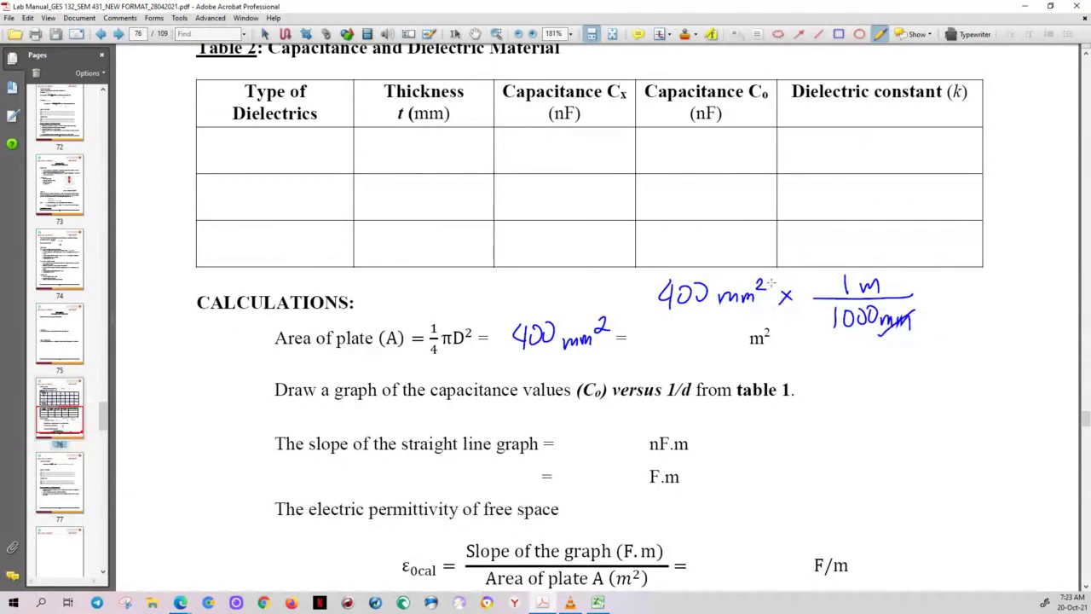
{"action": "left_click_drag", "start_coordinate": [759, 280], "coordinate": [769, 290]}
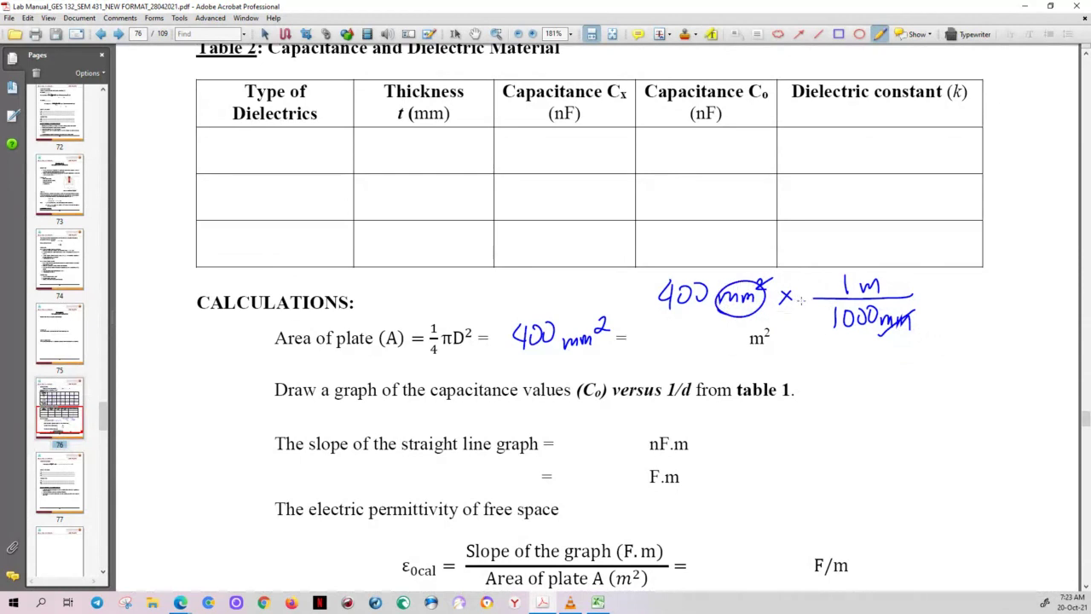
{"action": "key", "text": "ctrl+z"}
{"action": "key", "text": "ctrl+z"}
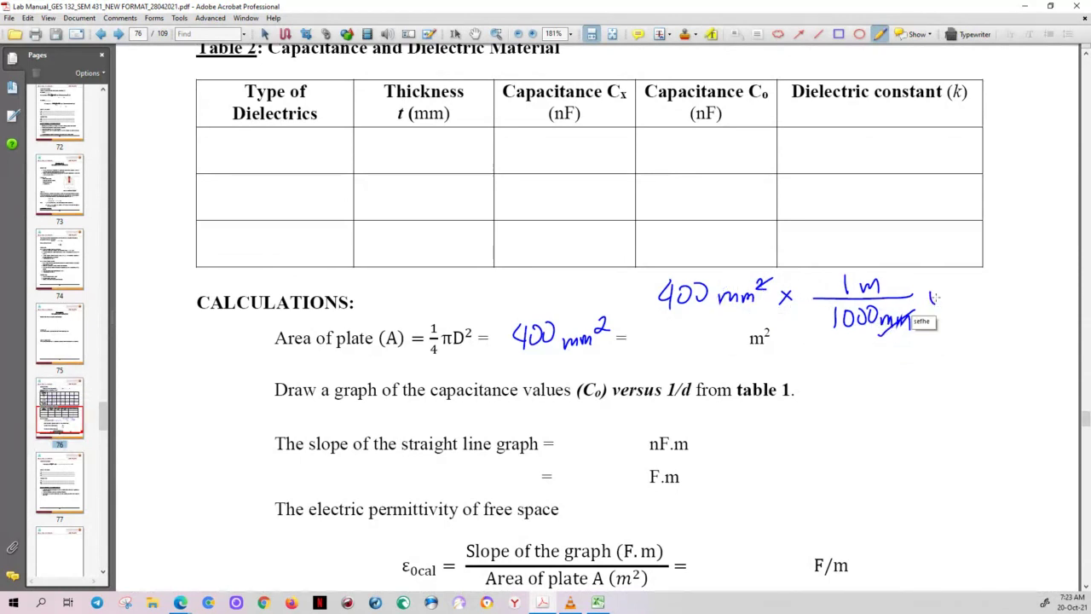
Step: Handwrite a second conversion factor, × 1 m / 1000 mm, and cross out the remaining mm units
{"action": "mouse_move", "coordinate": [936, 292]}
{"action": "left_mouse_down"}
{"action": "mouse_move", "coordinate": [930, 303]}
{"action": "mouse_move", "coordinate": [967, 289]}
{"action": "mouse_move", "coordinate": [1025, 291]}
{"action": "left_mouse_up"}
{"action": "left_click_drag", "start_coordinate": [955, 307], "coordinate": [954, 324]}
{"action": "mouse_move", "coordinate": [966, 309]}
{"action": "left_mouse_down"}
{"action": "mouse_move", "coordinate": [1028, 314]}
{"action": "mouse_move", "coordinate": [1034, 302]}
{"action": "left_mouse_up"}
{"action": "left_click_drag", "start_coordinate": [700, 307], "coordinate": [751, 292]}
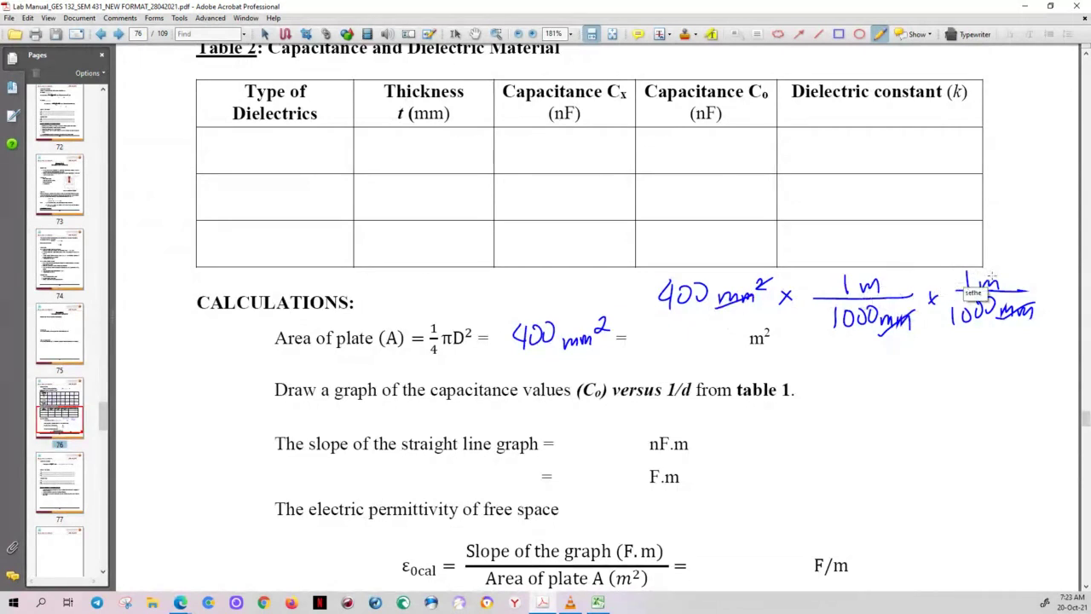
{"action": "mouse_move", "coordinate": [969, 381]}
{"action": "left_mouse_down"}
{"action": "mouse_move", "coordinate": [979, 367]}
{"action": "mouse_move", "coordinate": [992, 380]}
{"action": "left_mouse_up"}
{"action": "key", "text": "ctrl+z"}
{"action": "key", "text": "ctrl+z"}
{"action": "key", "text": "ctrl+z"}
{"action": "mouse_move", "coordinate": [768, 329]}
{"action": "left_mouse_down"}
{"action": "mouse_move", "coordinate": [631, 338]}
{"action": "mouse_move", "coordinate": [771, 333]}
{"action": "mouse_move", "coordinate": [674, 336]}
{"action": "left_mouse_up"}
{"action": "key", "text": "ctrl+z"}
Step: Underline "(Co) versus 1/d" in the graph instruction and return to Table 1
{"action": "left_click_drag", "start_coordinate": [585, 404], "coordinate": [691, 417]}
{"action": "scroll", "coordinate": [1085, 424], "scroll_direction": "up", "scroll_amount": 5}
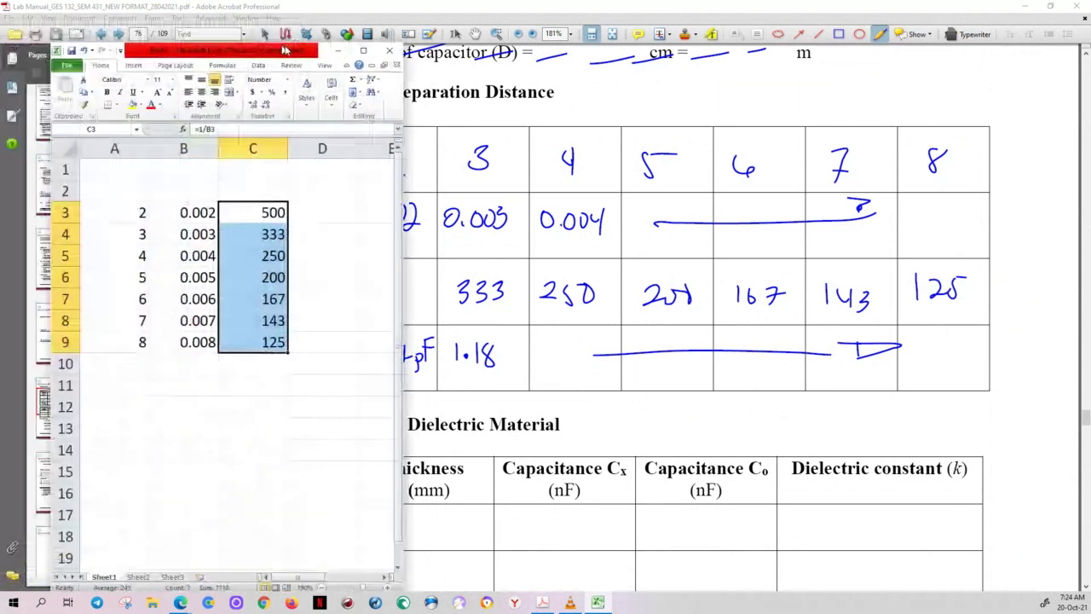
Step: In the Excel workbook, enter the headers d (mm) in cell A2 and d (m) in cell B2
{"action": "left_click", "coordinate": [156, 204]}
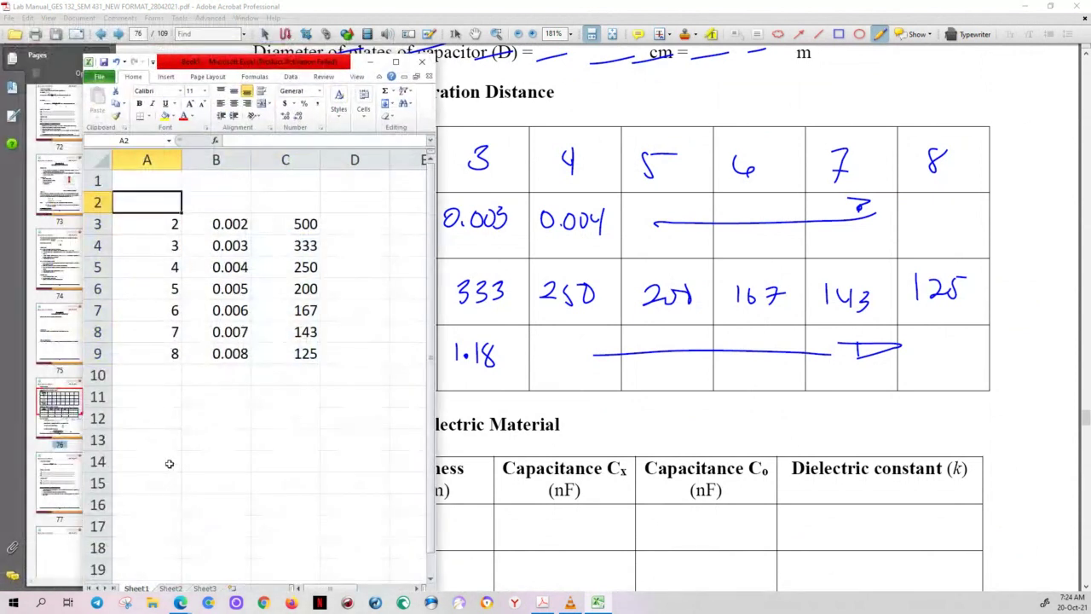
{"action": "type", "text": "d ("}
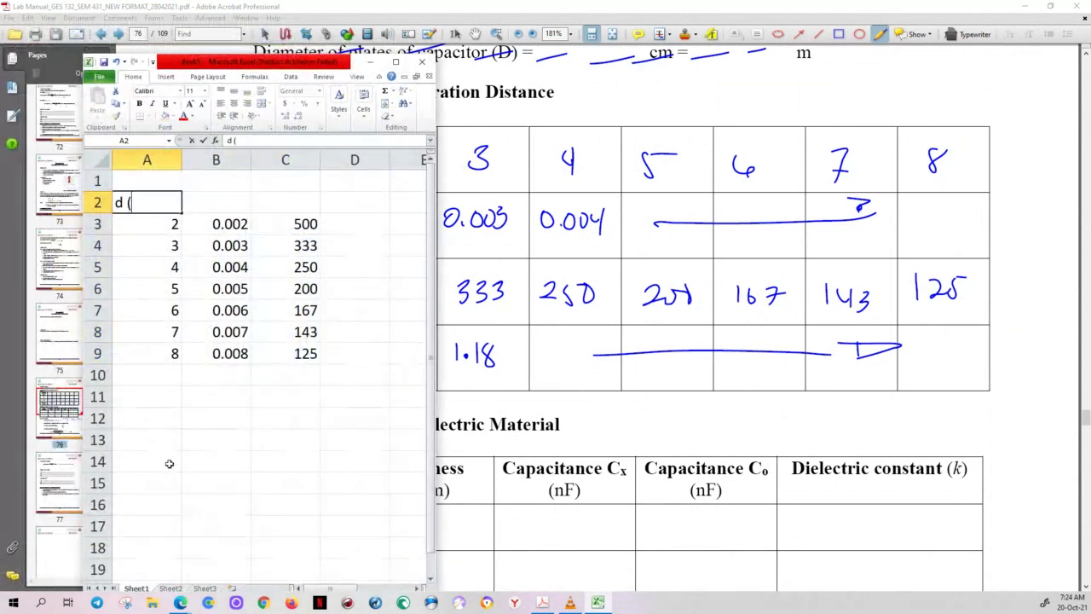
{"action": "type", "text": "mm"}
{"action": "key", "text": "Tab"}
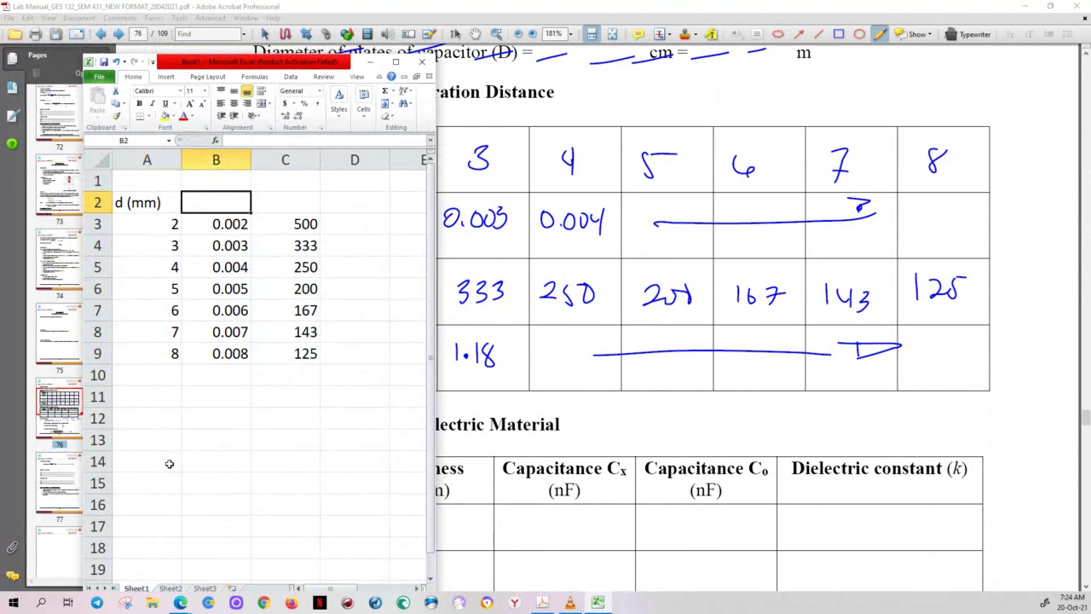
{"action": "type", "text": "d ("}
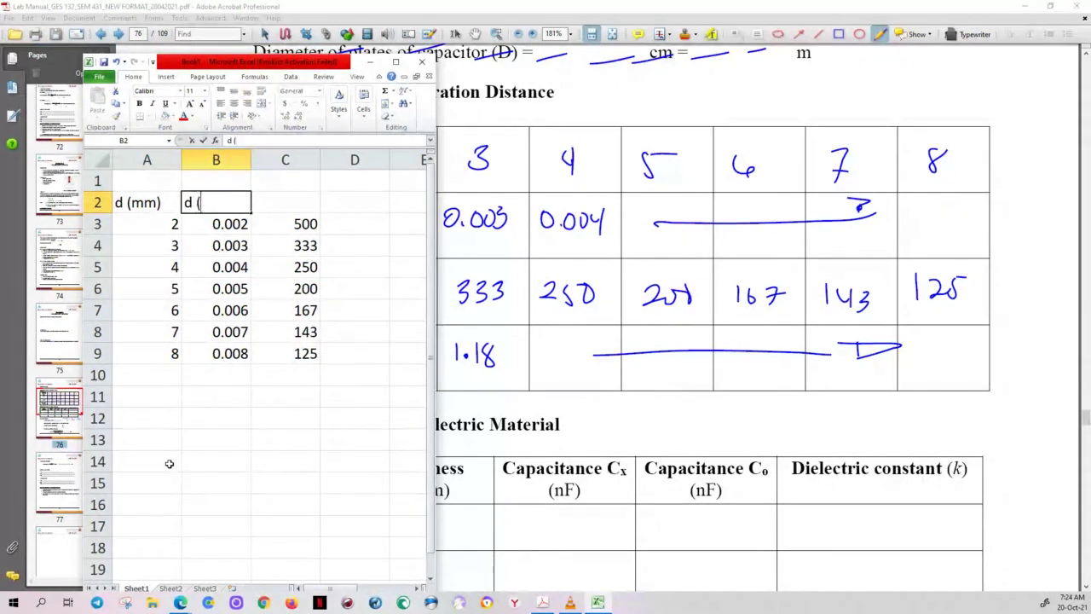
{"action": "type", "text": "m)"}
{"action": "key", "text": "Tab"}
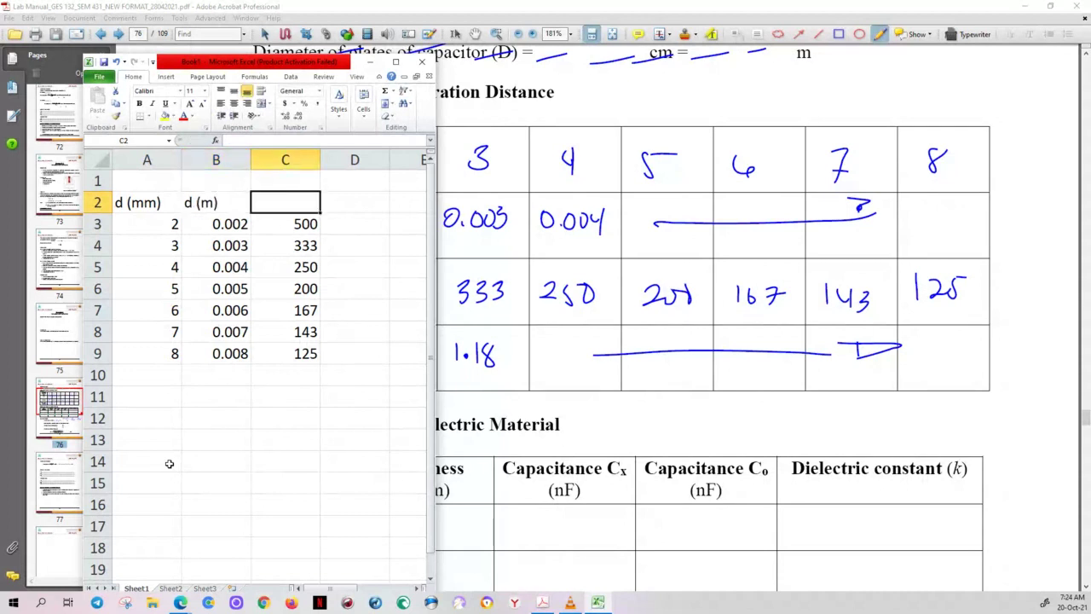
Step: Enter the header 1/d (m^-1) in cell C2 and fit column C to its contents
{"action": "type", "text": "1/d"}
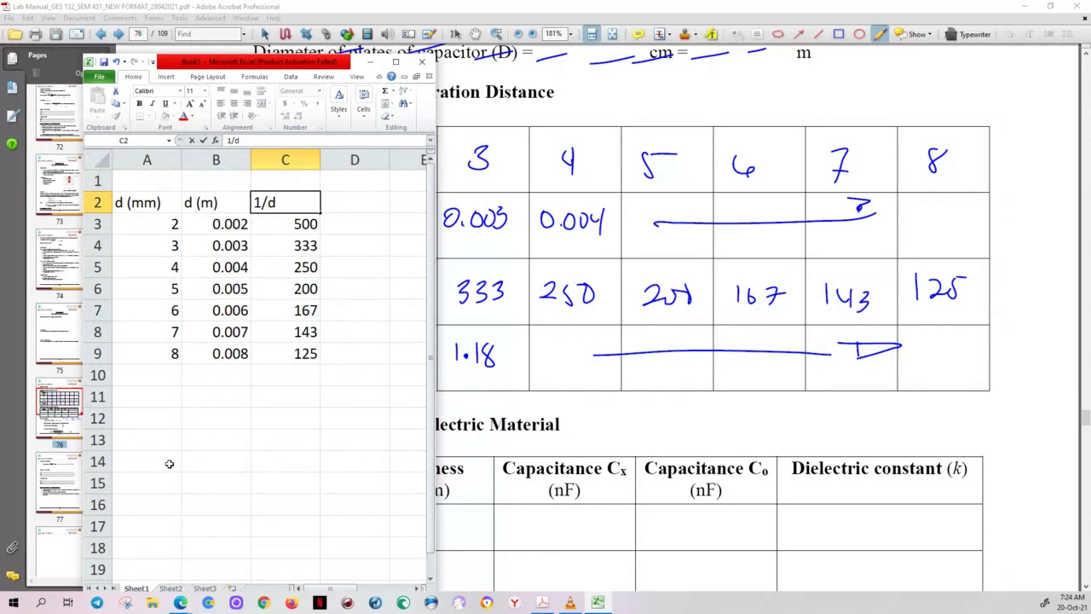
{"action": "left_click_drag", "start_coordinate": [205, 66], "coordinate": [486, 79]}
{"action": "type", "text": "d (m"}
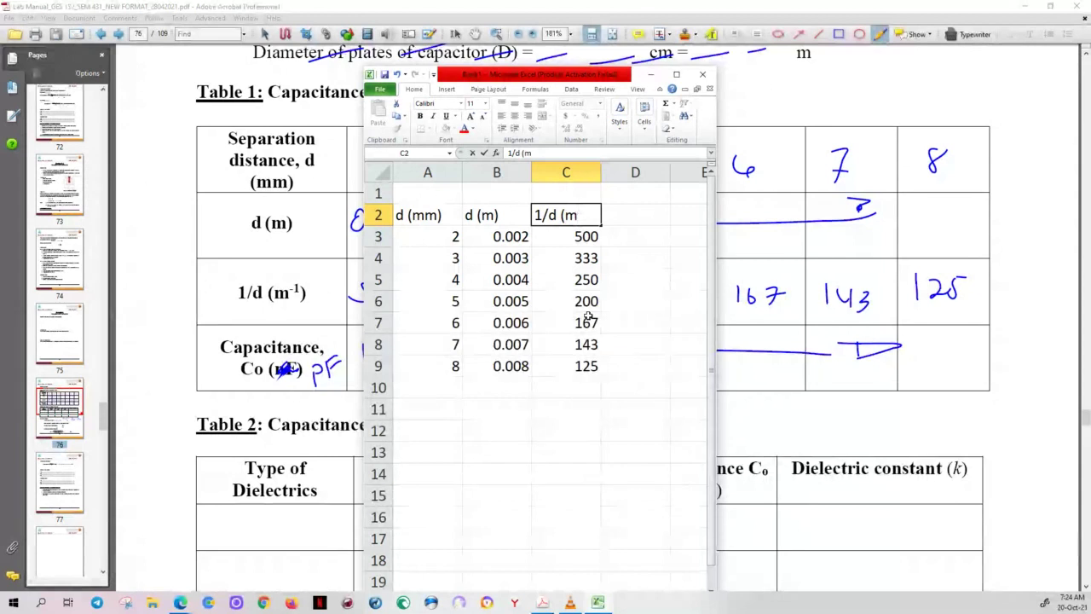
{"action": "type", "text": "^-1)"}
{"action": "left_click", "coordinate": [644, 344]}
{"action": "left_click_drag", "start_coordinate": [570, 76], "coordinate": [317, 74]}
{"action": "left_click_drag", "start_coordinate": [465, 291], "coordinate": [610, 292]}
{"action": "double_click", "coordinate": [356, 166]}
Step: Enter the header C (pF) in cell D2
{"action": "left_click", "coordinate": [417, 210]}
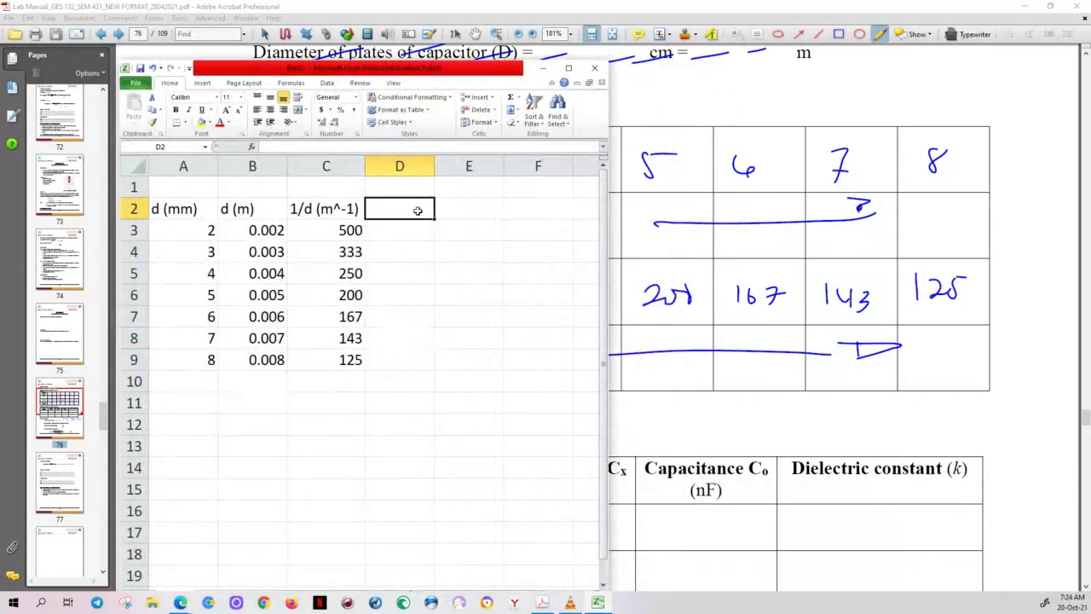
{"action": "type", "text": "C"}
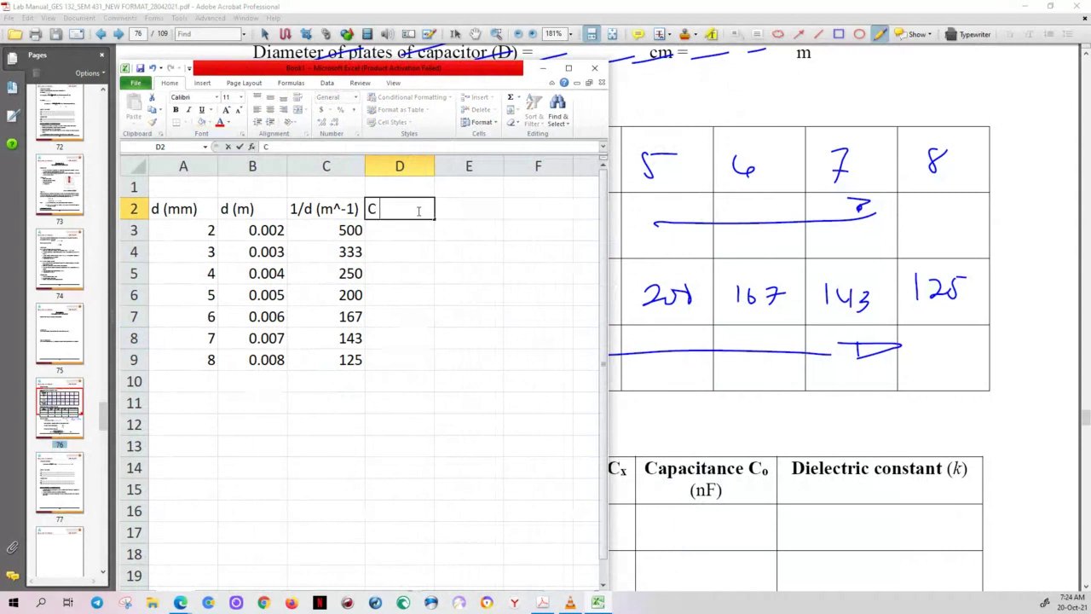
{"action": "type", "text": " (pF)"}
{"action": "left_click", "coordinate": [426, 271]}
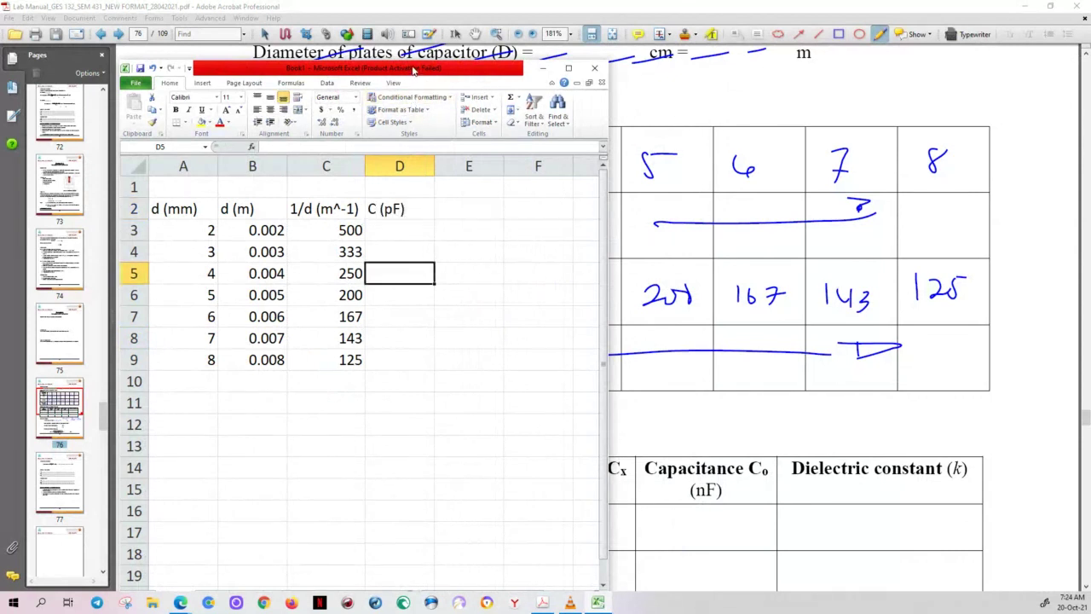
Step: Enter the capacitances 1.77 in cell D3 and 1.18 in cell D4, reading them from Table 1 in the manual
{"action": "left_click_drag", "start_coordinate": [414, 70], "coordinate": [777, 73]}
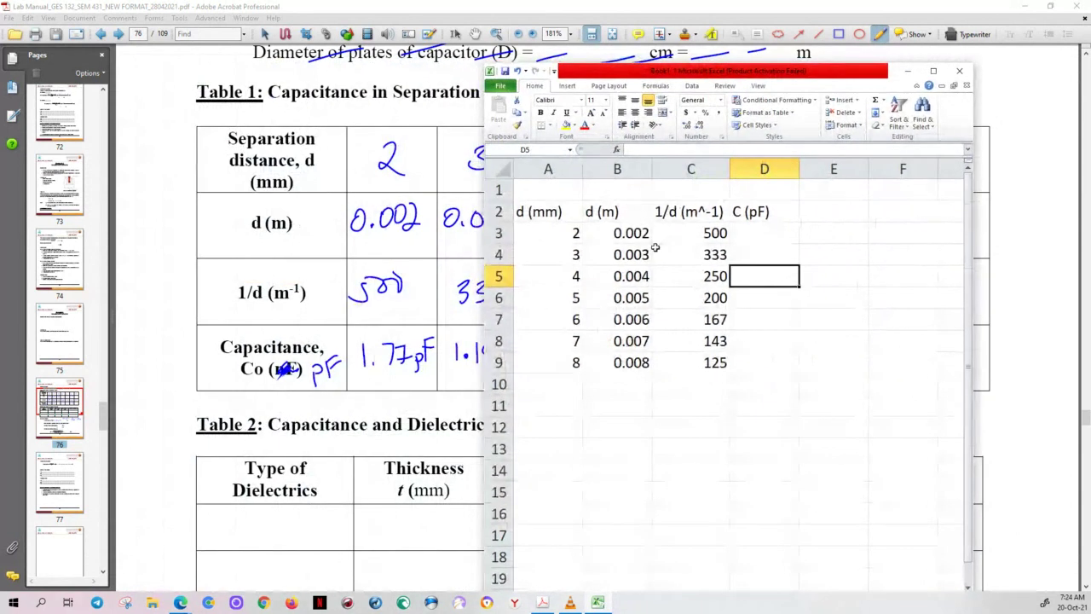
{"action": "left_click", "coordinate": [777, 231]}
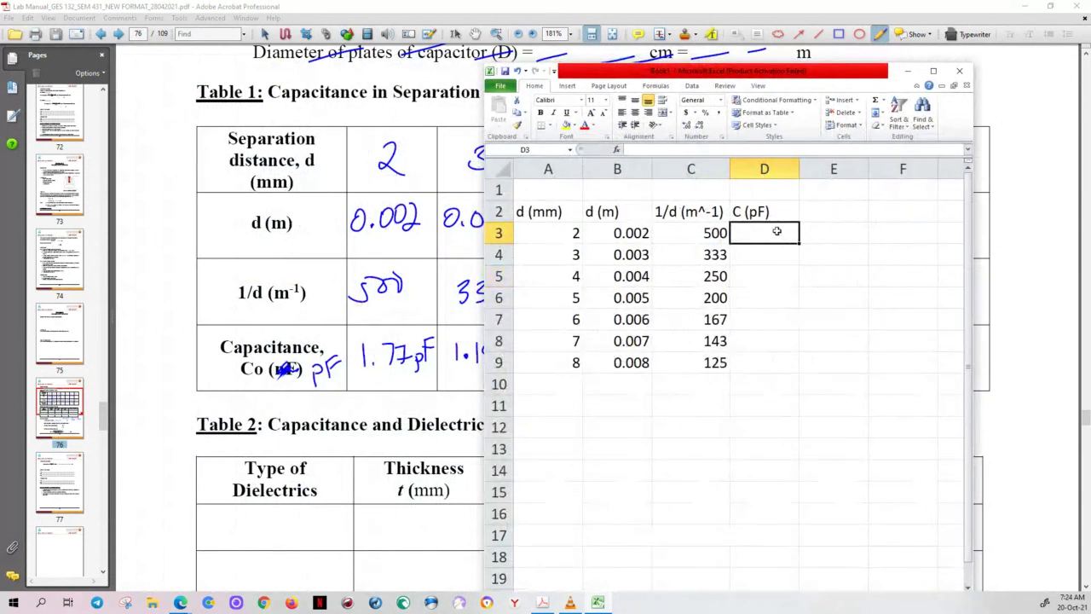
{"action": "type", "text": "1."}
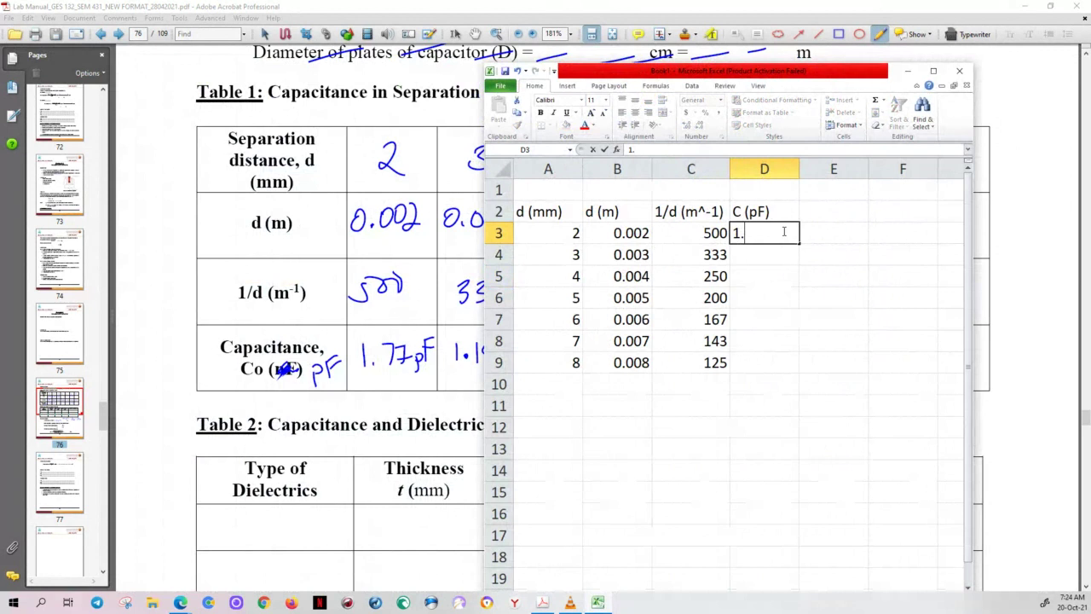
{"action": "type", "text": "77"}
{"action": "key", "text": "Return"}
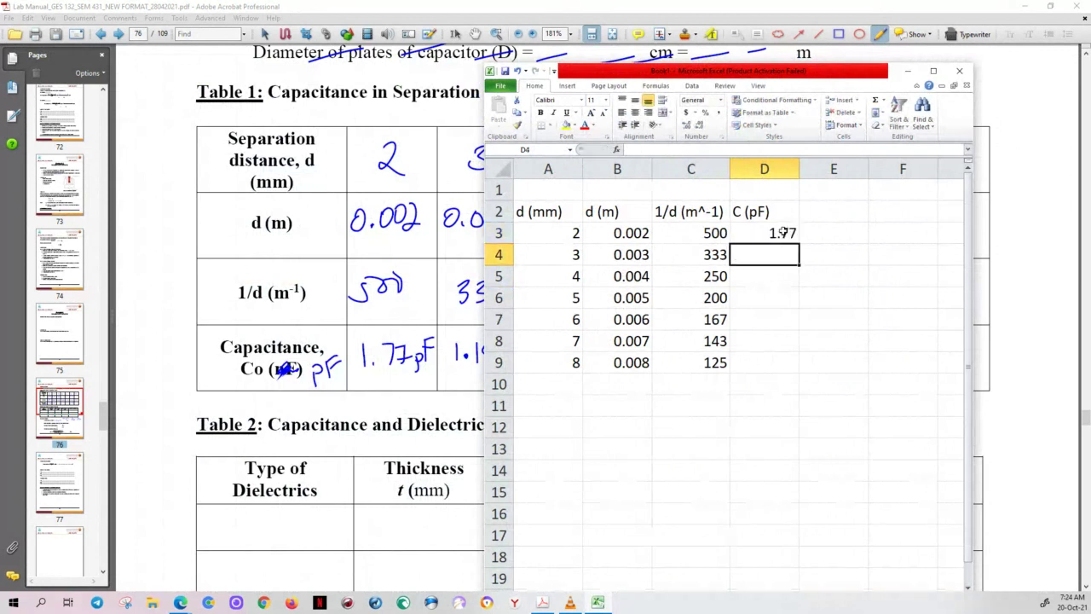
{"action": "left_click_drag", "start_coordinate": [690, 74], "coordinate": [762, 77]}
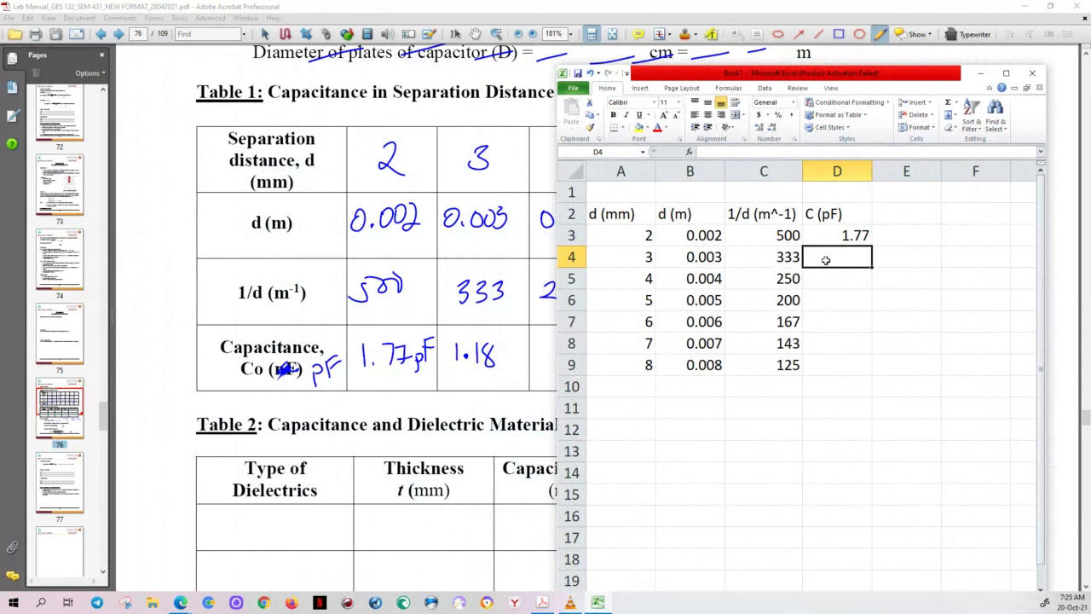
{"action": "type", "text": "1.18"}
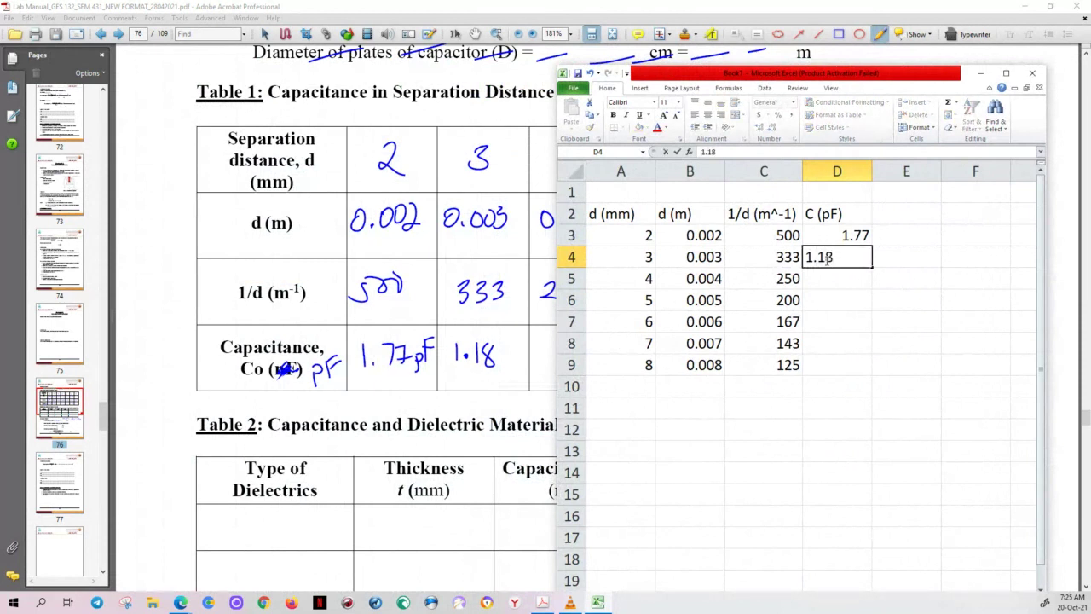
{"action": "key", "text": "Return"}
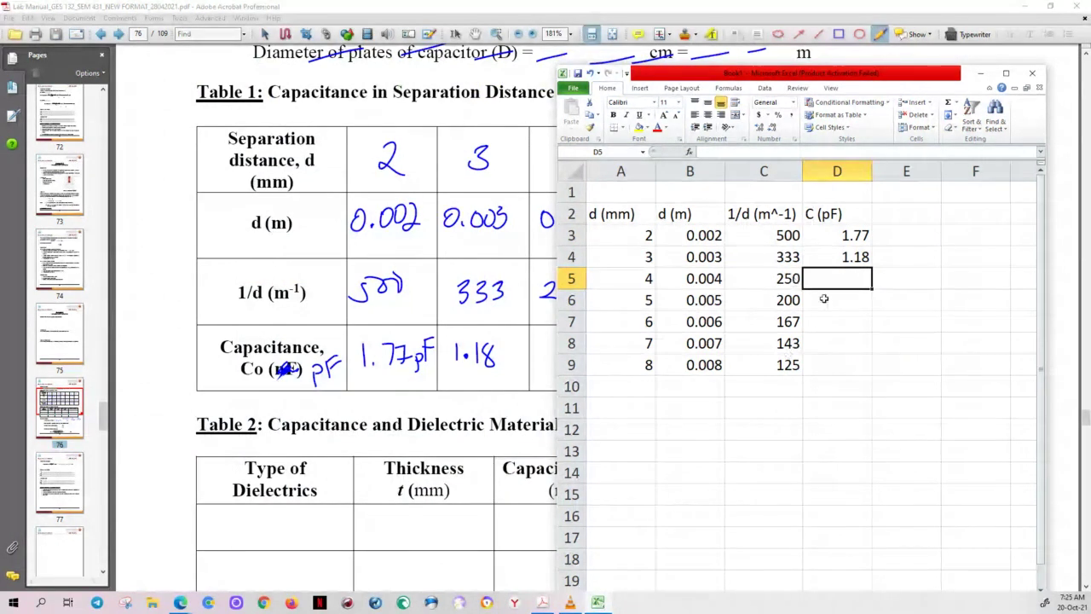
{"action": "left_click_drag", "start_coordinate": [832, 238], "coordinate": [616, 360]}
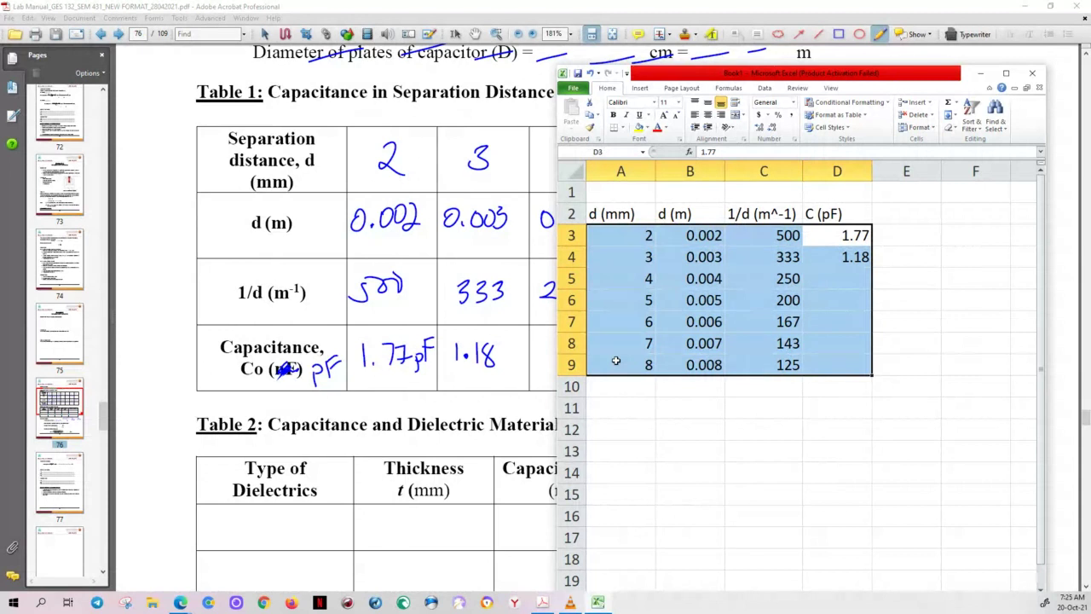
{"action": "left_click", "coordinate": [859, 295]}
{"action": "left_click_drag", "start_coordinate": [851, 240], "coordinate": [852, 249]}
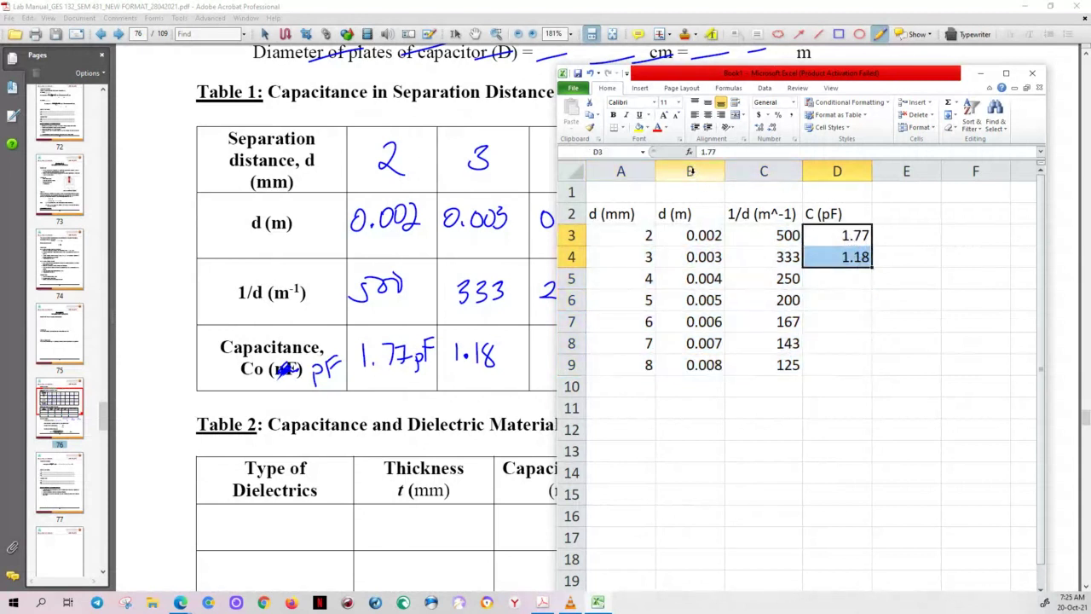
{"action": "left_click_drag", "start_coordinate": [690, 171], "coordinate": [767, 171]}
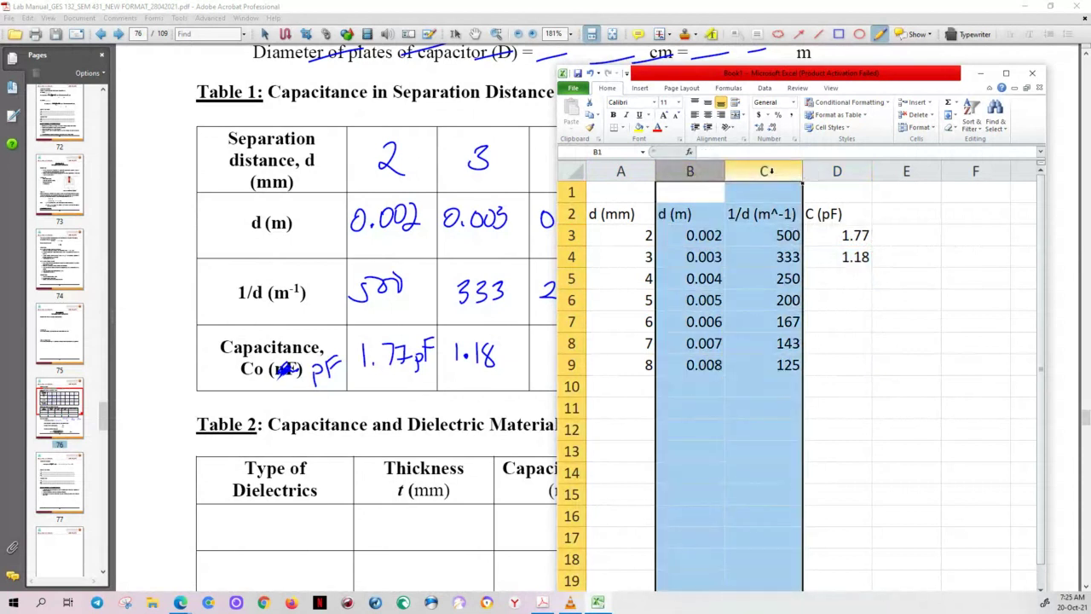
{"action": "left_click", "coordinate": [684, 212]}
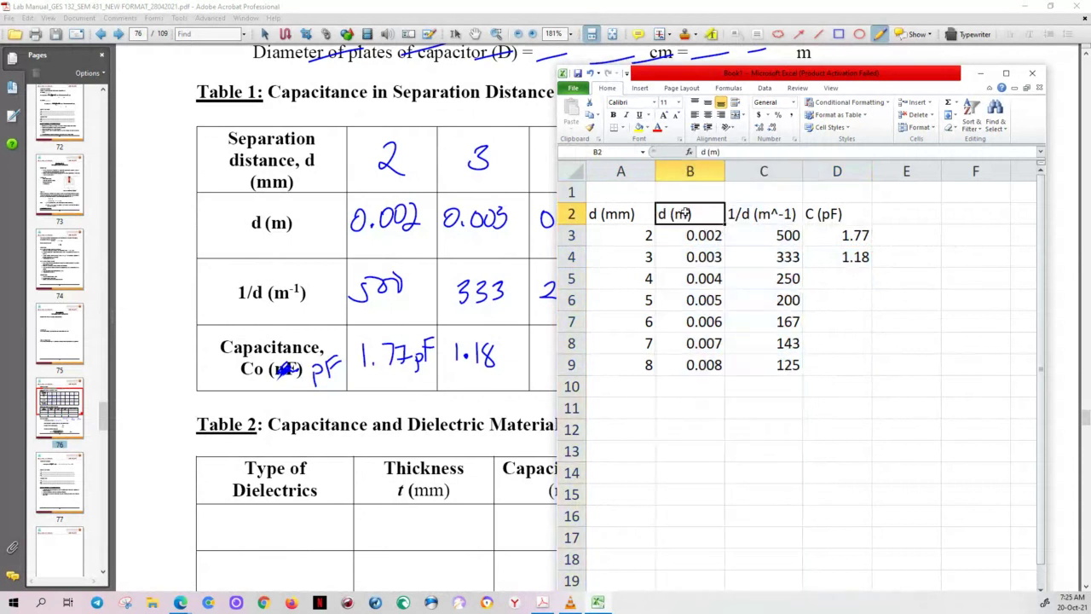
Step: Label the 1/d column x-axis in cell C1 and the capacitance column y-axis in cell D1
{"action": "left_click", "coordinate": [784, 195]}
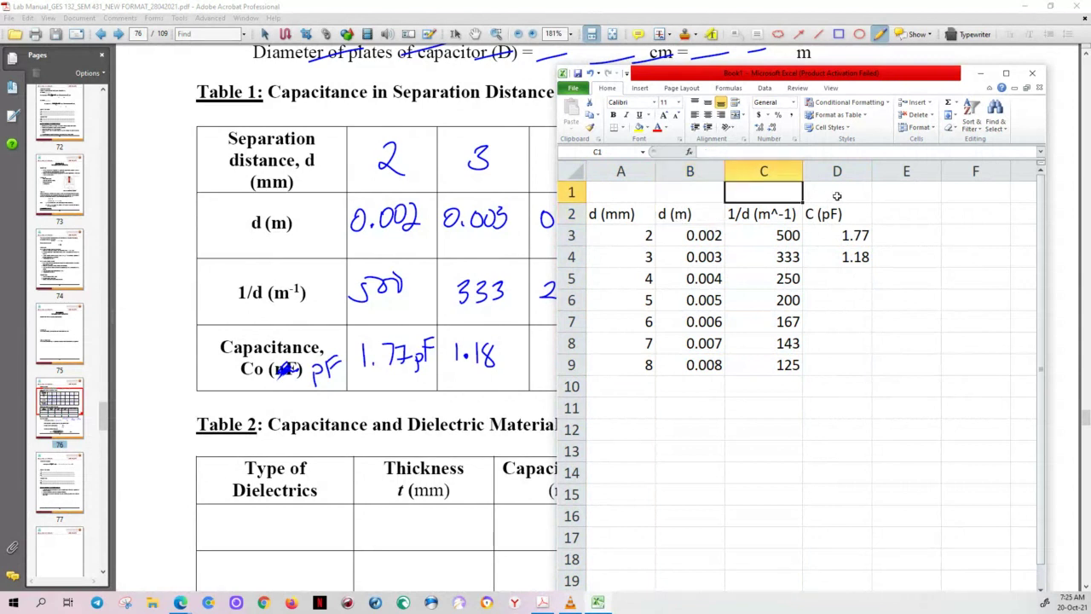
{"action": "type", "text": "x"}
{"action": "key", "text": "Tab"}
{"action": "double_click", "coordinate": [770, 192]}
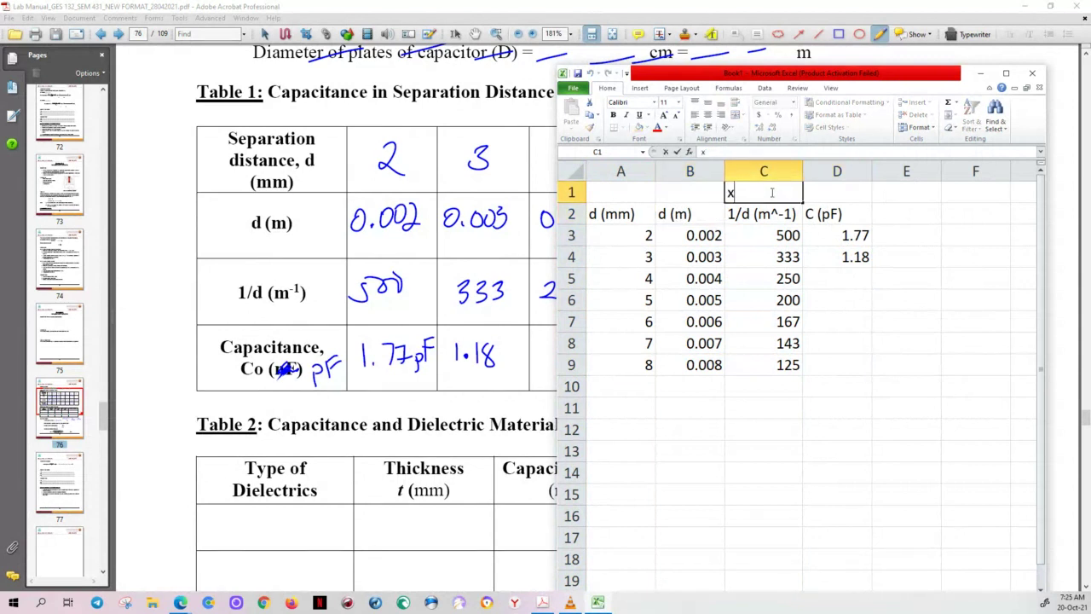
{"action": "type", "text": "-axis"}
{"action": "left_click", "coordinate": [846, 193]}
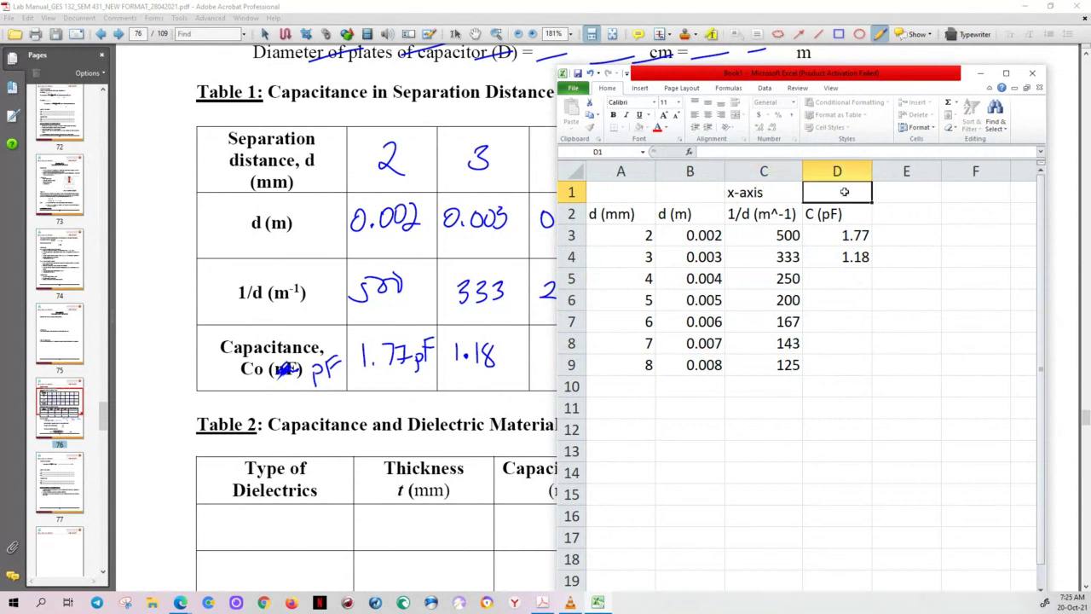
{"action": "type", "text": "y-axis"}
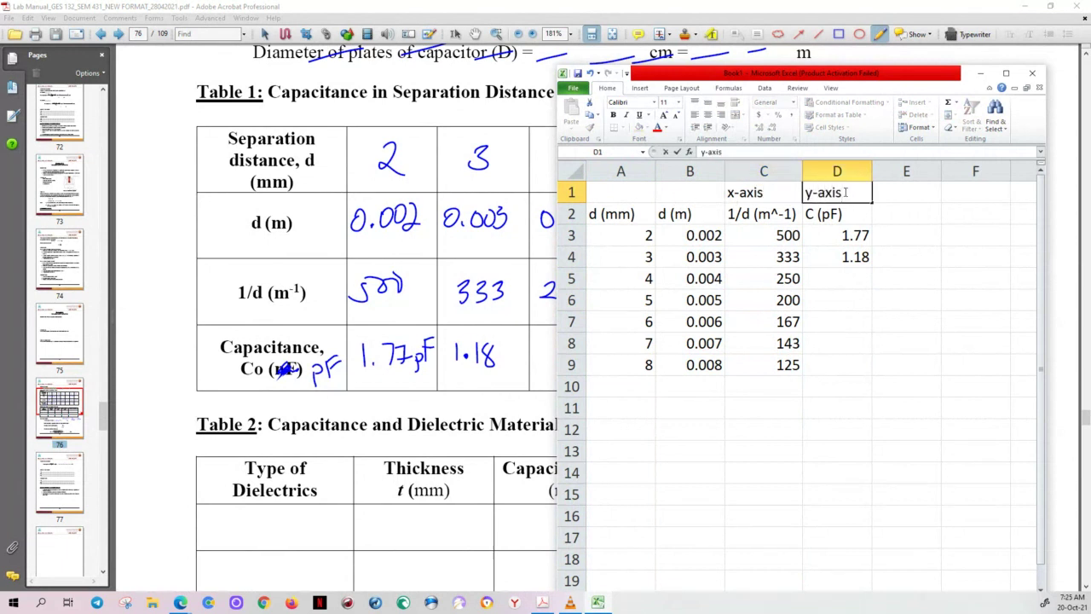
{"action": "left_click", "coordinate": [907, 217]}
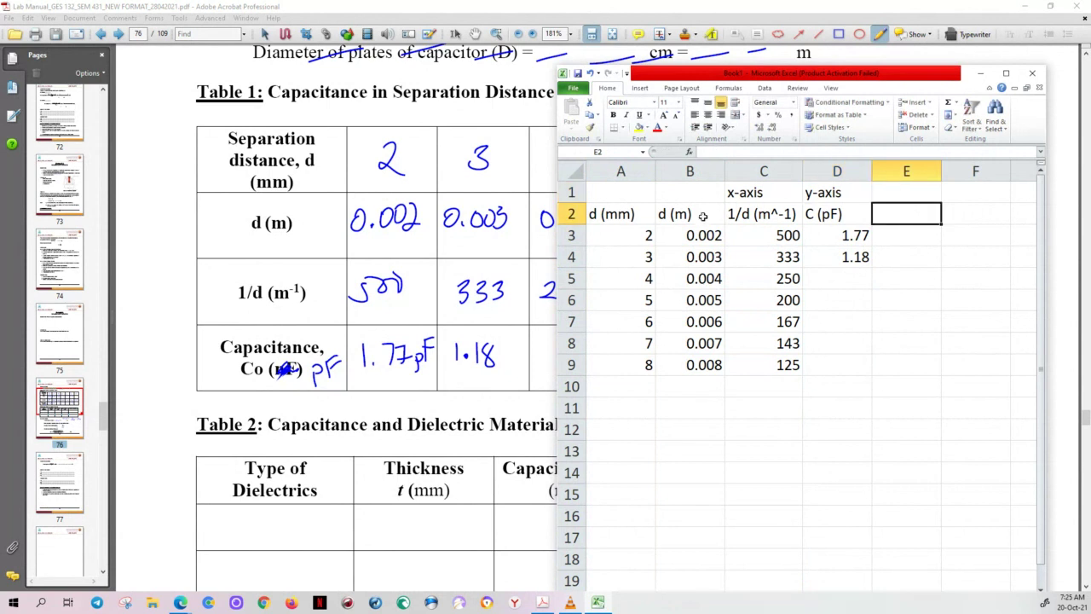
Step: Insert a markers-only scatter chart from the 1/d and capacitance data in C2:D9, with the Excel window maximized
{"action": "left_click_drag", "start_coordinate": [761, 214], "coordinate": [840, 363]}
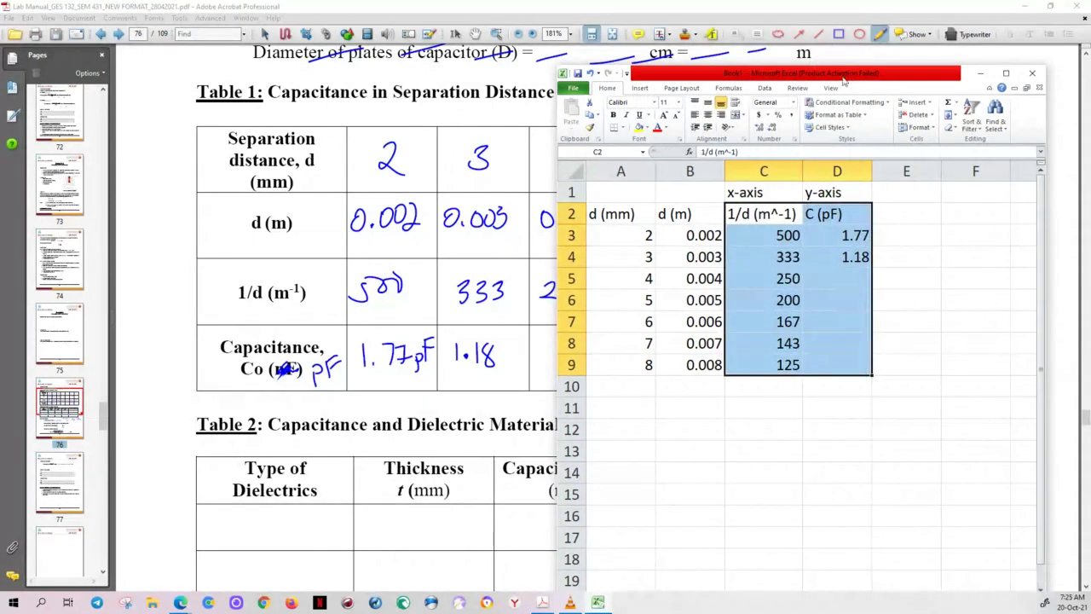
{"action": "left_click_drag", "start_coordinate": [844, 79], "coordinate": [446, 78]}
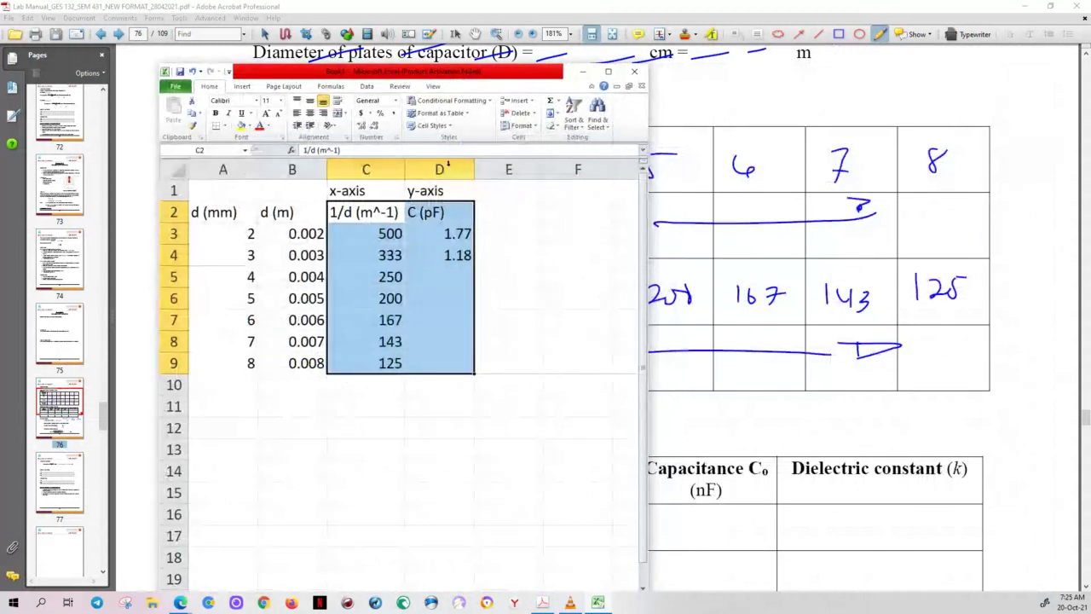
{"action": "left_click", "coordinate": [608, 72]}
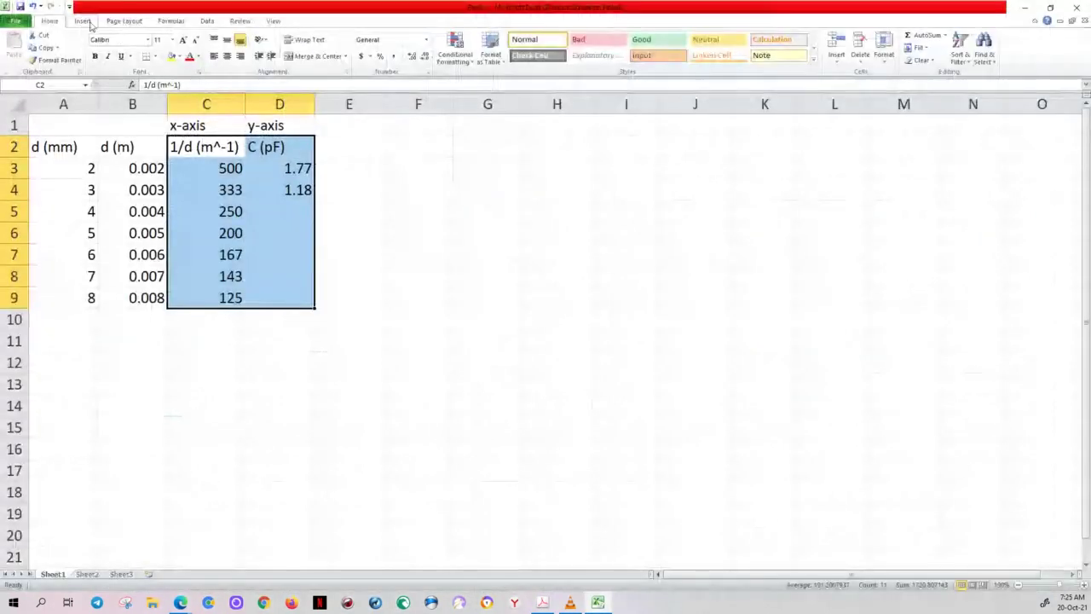
{"action": "left_click", "coordinate": [83, 21]}
{"action": "left_click", "coordinate": [336, 47]}
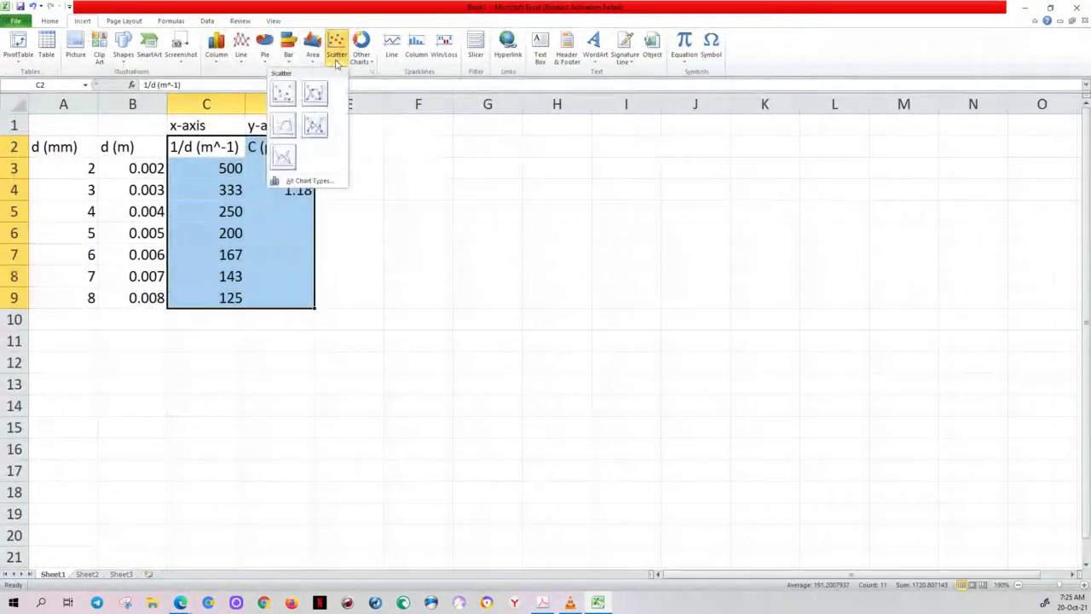
{"action": "left_click", "coordinate": [285, 96]}
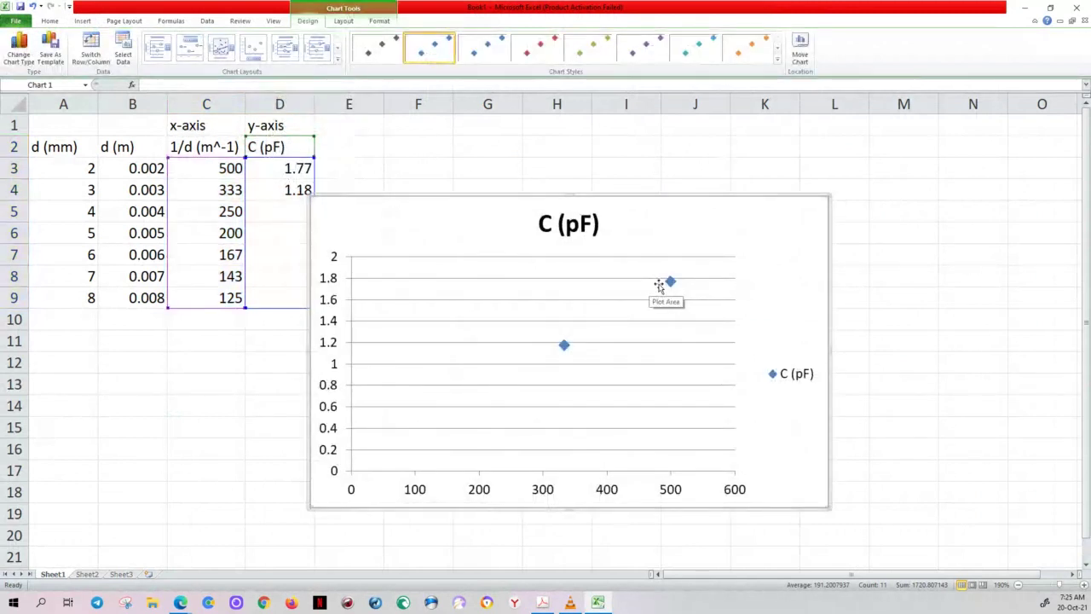
Step: Add a linear trendline to the C (pF) series and display its equation on the chart
{"action": "left_click", "coordinate": [670, 282]}
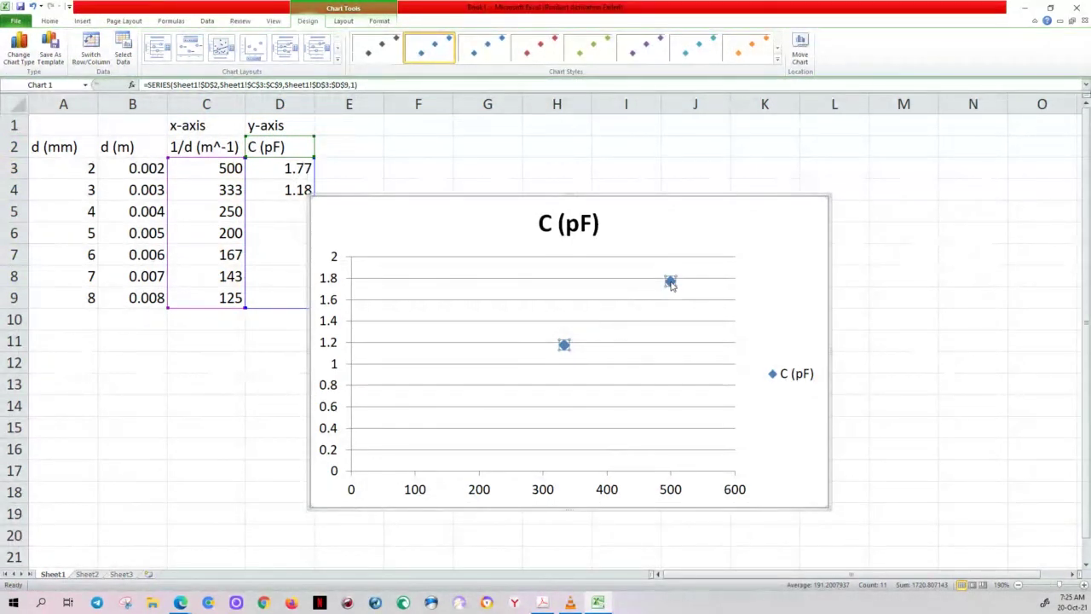
{"action": "right_click", "coordinate": [670, 285]}
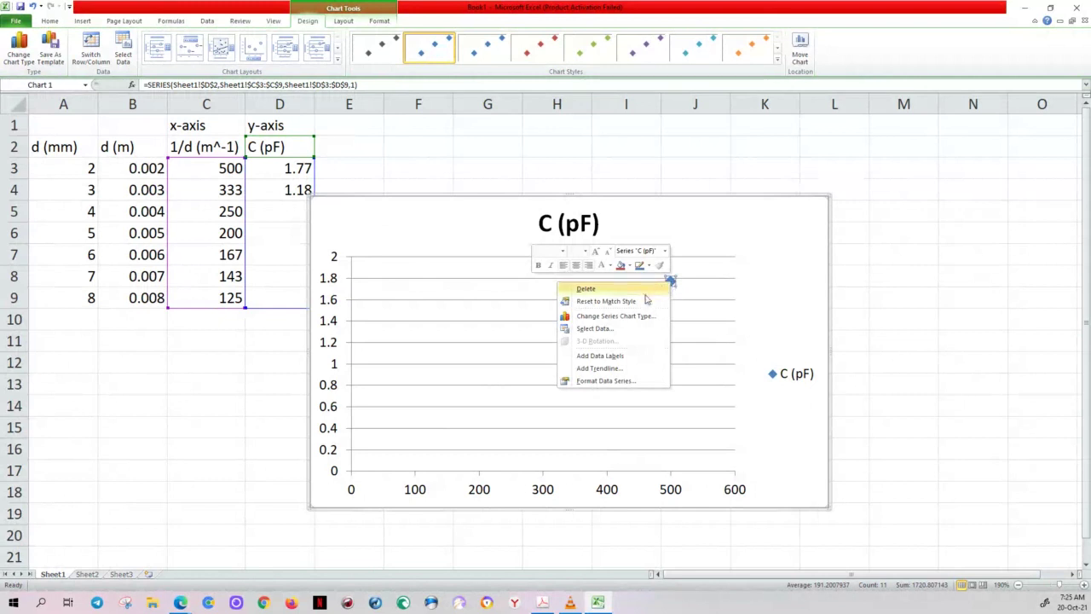
{"action": "left_click", "coordinate": [622, 370]}
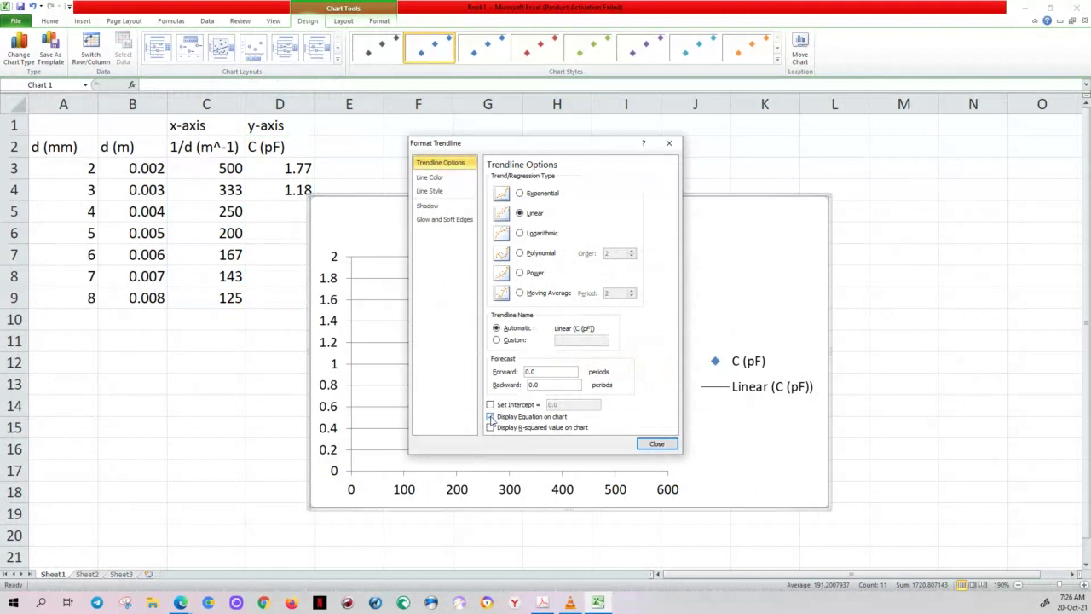
{"action": "left_click", "coordinate": [656, 443]}
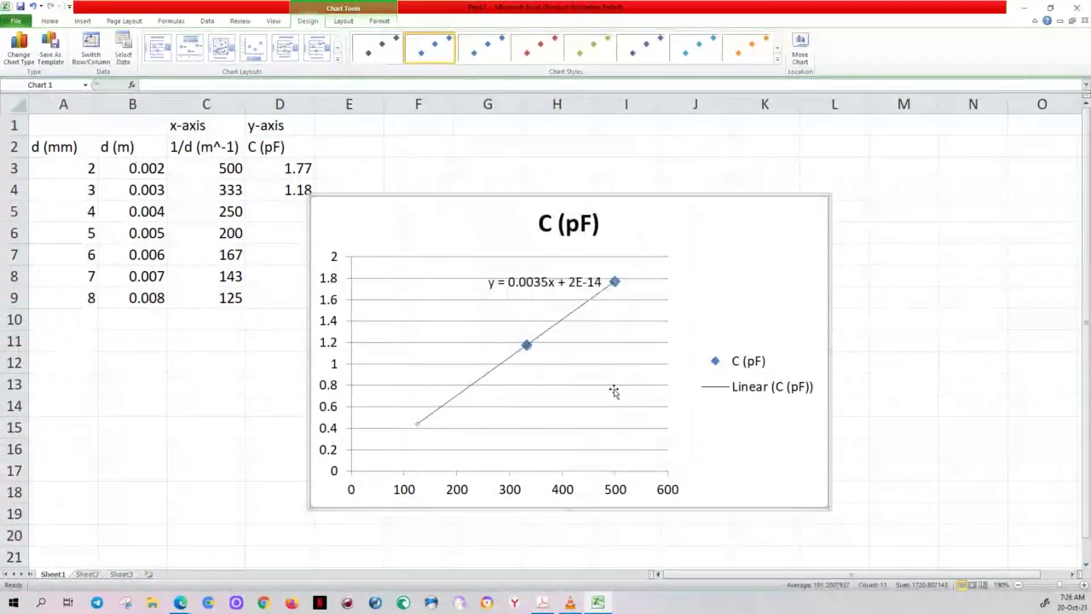
Step: Move the trendline equation clear of the line and set its font size to 14
{"action": "left_click", "coordinate": [554, 274]}
{"action": "left_click_drag", "start_coordinate": [554, 275], "coordinate": [514, 290]}
{"action": "triple_click", "coordinate": [499, 288]}
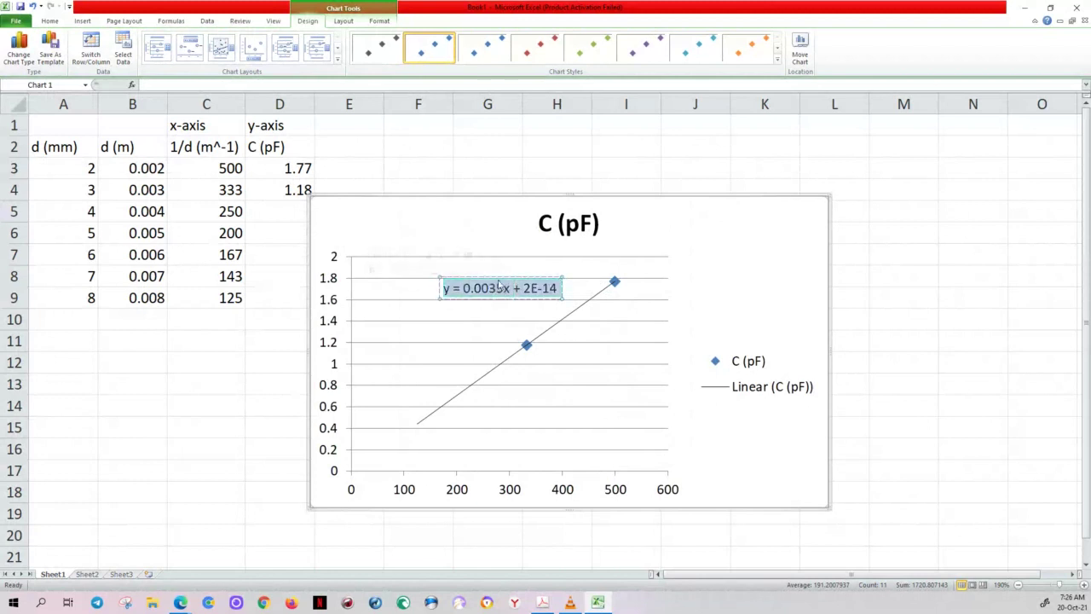
{"action": "left_click", "coordinate": [418, 255]}
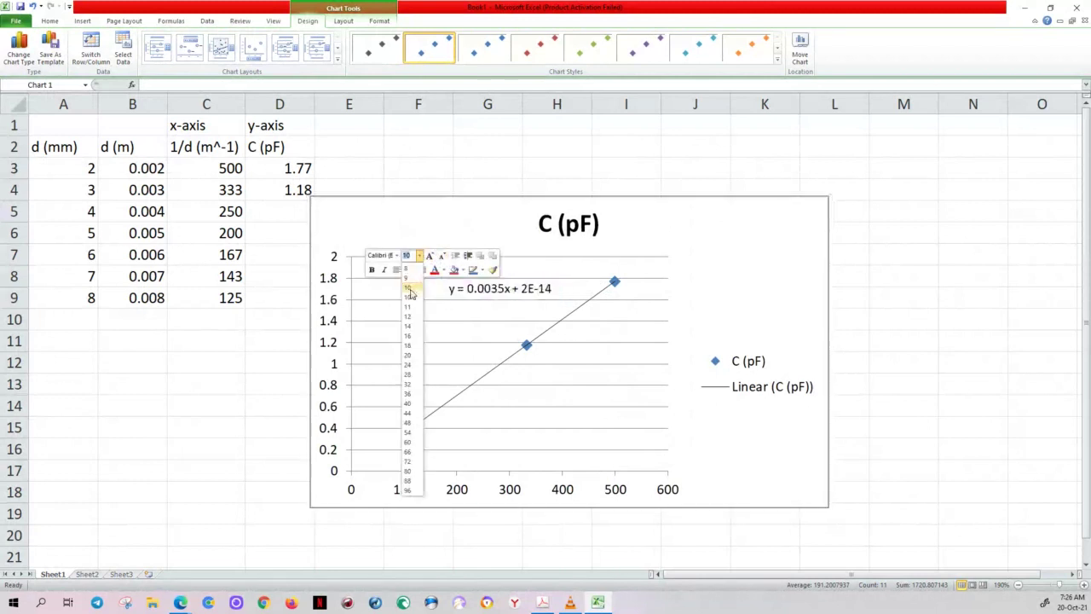
{"action": "left_click", "coordinate": [409, 326]}
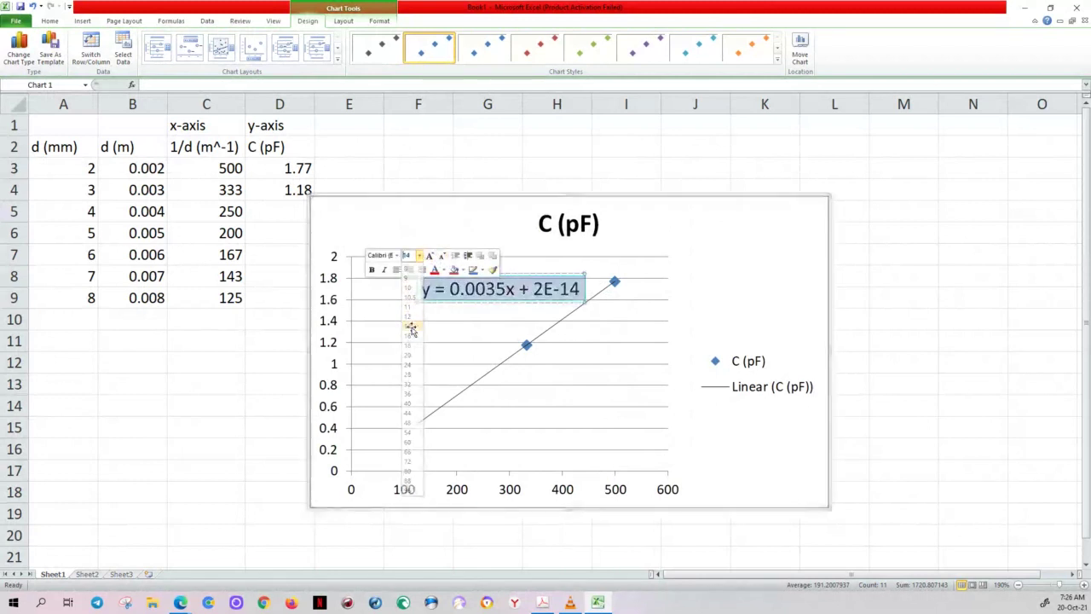
{"action": "left_click", "coordinate": [656, 172]}
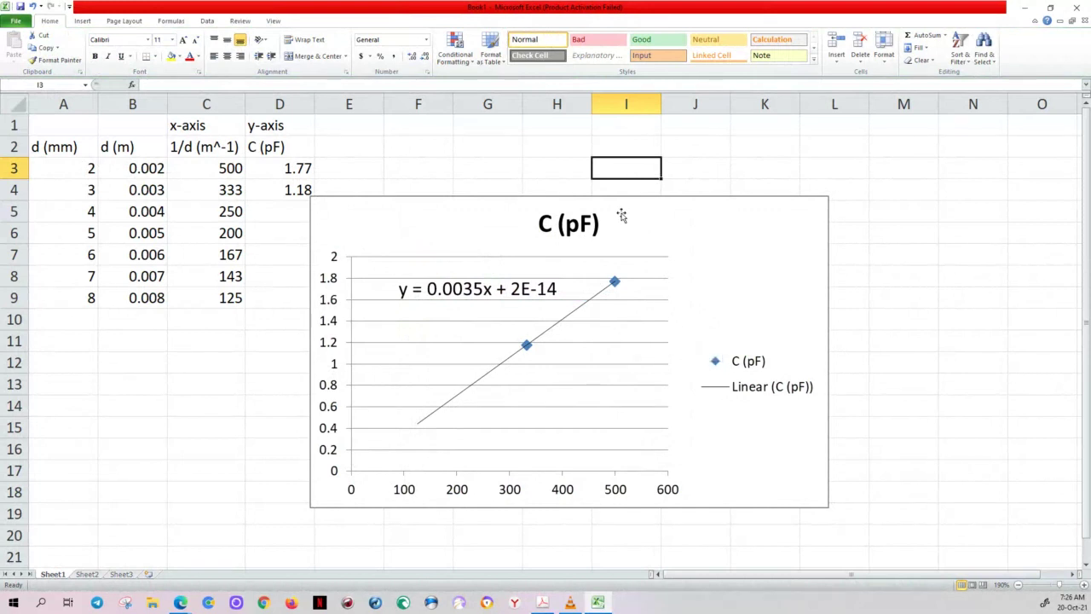
Step: Move the chart up beside the data table, with its upper edge near row 2, and deselect it
{"action": "left_click_drag", "start_coordinate": [628, 214], "coordinate": [637, 142]}
{"action": "left_click", "coordinate": [223, 401]}
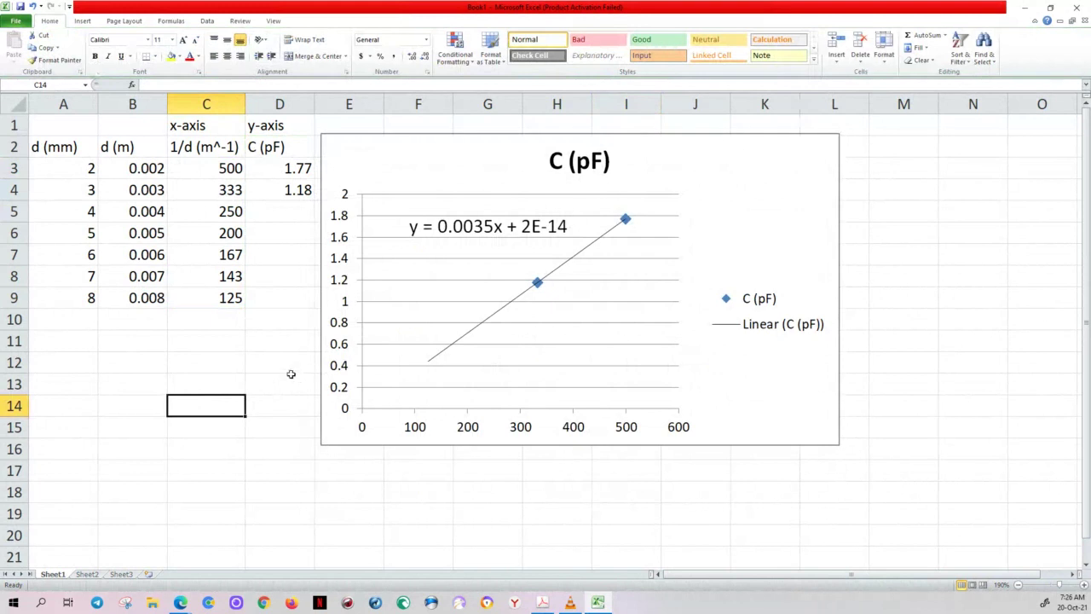
{"action": "left_click", "coordinate": [179, 514]}
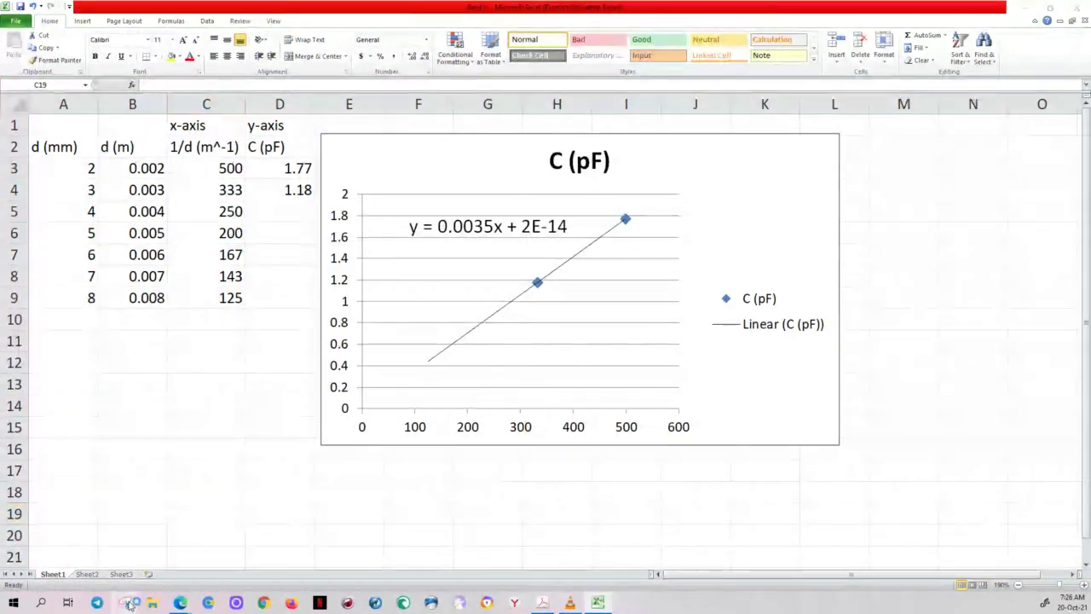
Step: Capture the data table and chart with Snipping Tool and circle the slope 0.0035 in the trendline equation
{"action": "left_click", "coordinate": [125, 602]}
{"action": "left_click", "coordinate": [623, 343]}
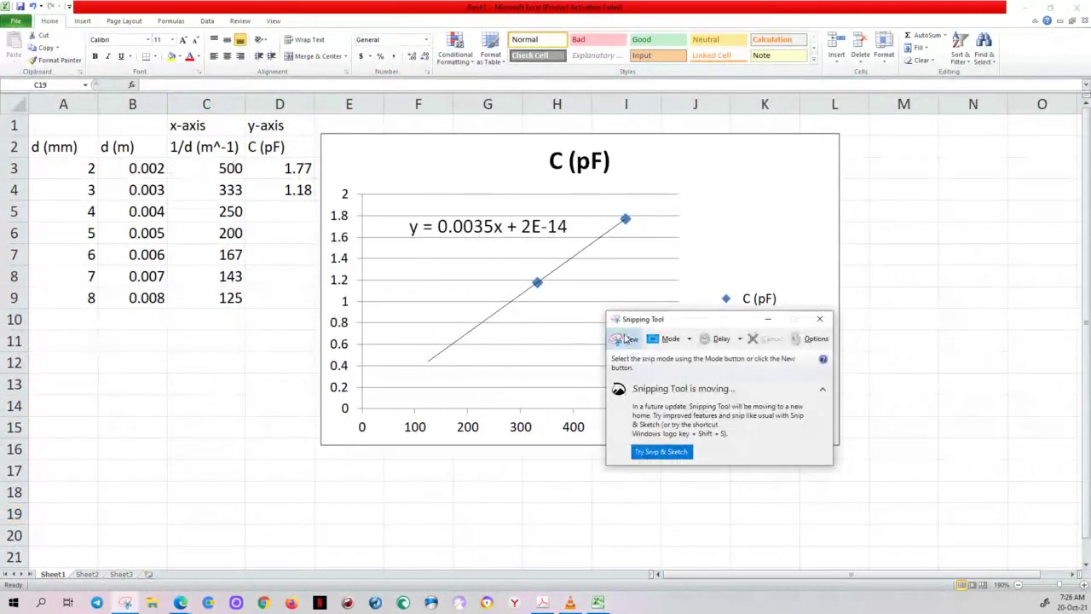
{"action": "left_click_drag", "start_coordinate": [850, 452], "coordinate": [29, 114]}
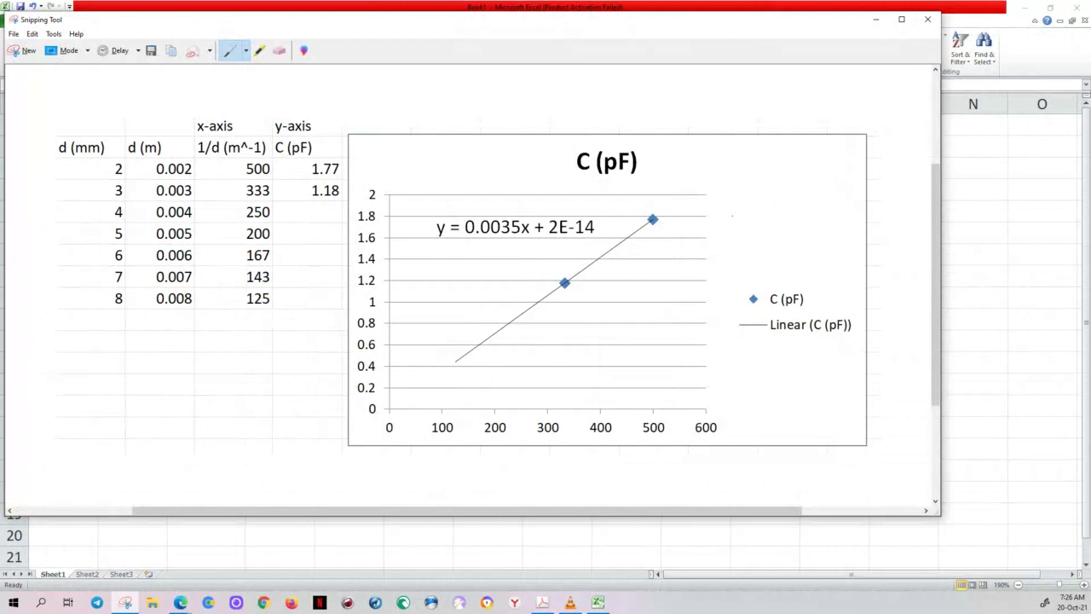
{"action": "mouse_move", "coordinate": [503, 202]}
{"action": "left_mouse_down"}
{"action": "mouse_move", "coordinate": [470, 203]}
{"action": "mouse_move", "coordinate": [462, 238]}
{"action": "mouse_move", "coordinate": [523, 246]}
{"action": "mouse_move", "coordinate": [528, 215]}
{"action": "mouse_move", "coordinate": [474, 203]}
{"action": "left_mouse_up"}
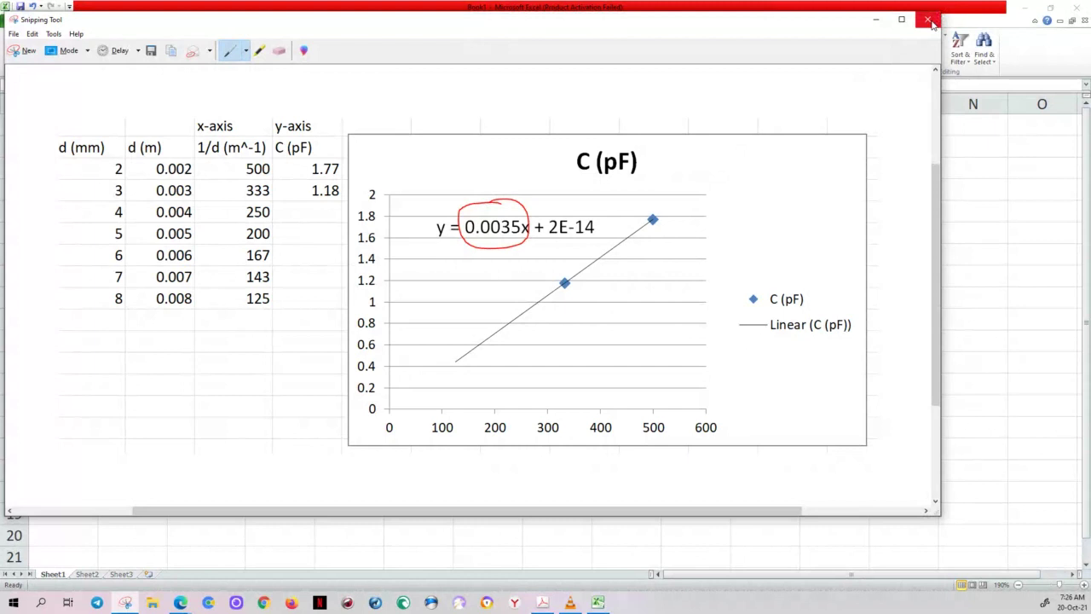
Step: Switch to the lab manual PDF, write the graph slope as 0.0035 pF.m under Calculations, and recheck the chart in Excel
{"action": "left_click", "coordinate": [1024, 7]}
{"action": "left_click", "coordinate": [969, 16]}
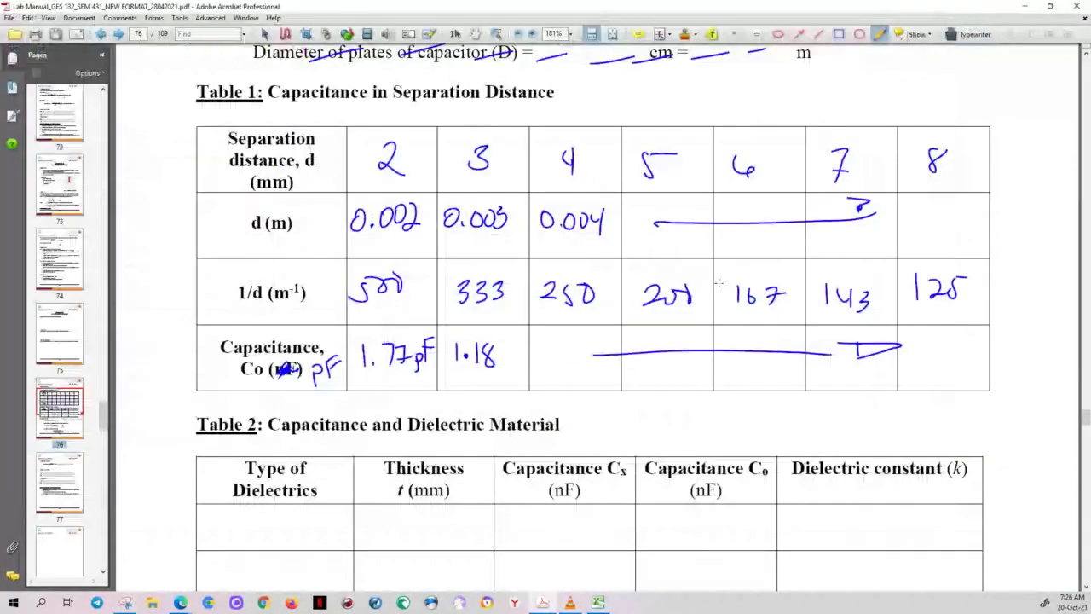
{"action": "scroll", "coordinate": [719, 282], "scroll_direction": "down", "scroll_amount": 5}
{"action": "scroll", "coordinate": [719, 283], "scroll_direction": "down", "scroll_amount": 2}
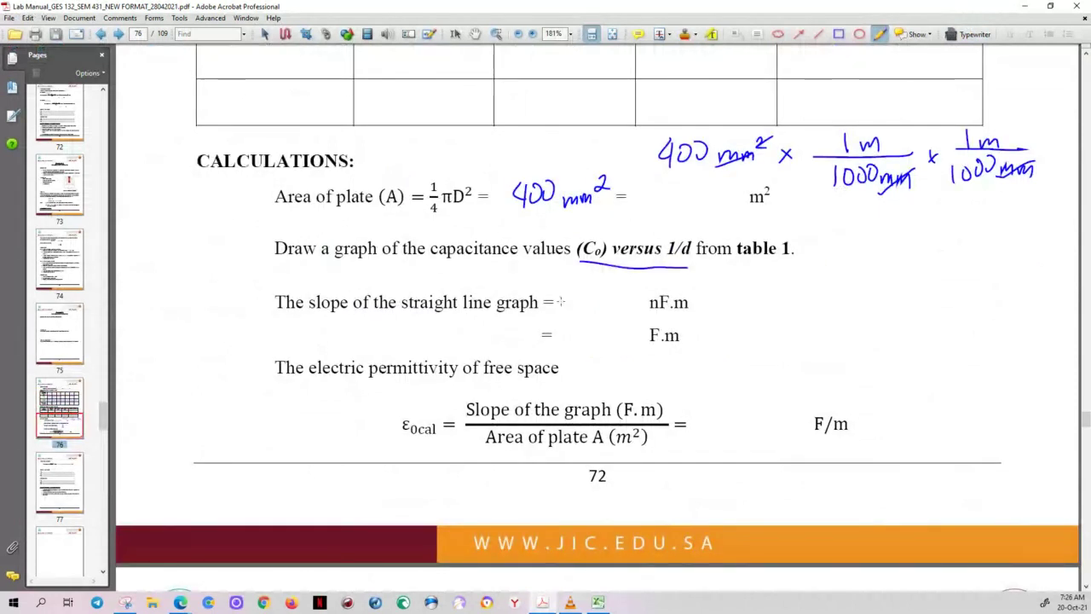
{"action": "mouse_move", "coordinate": [574, 298]}
{"action": "left_mouse_down"}
{"action": "mouse_move", "coordinate": [584, 313]}
{"action": "mouse_move", "coordinate": [614, 300]}
{"action": "mouse_move", "coordinate": [631, 313]}
{"action": "mouse_move", "coordinate": [645, 304]}
{"action": "mouse_move", "coordinate": [650, 322]}
{"action": "mouse_move", "coordinate": [663, 313]}
{"action": "left_mouse_up"}
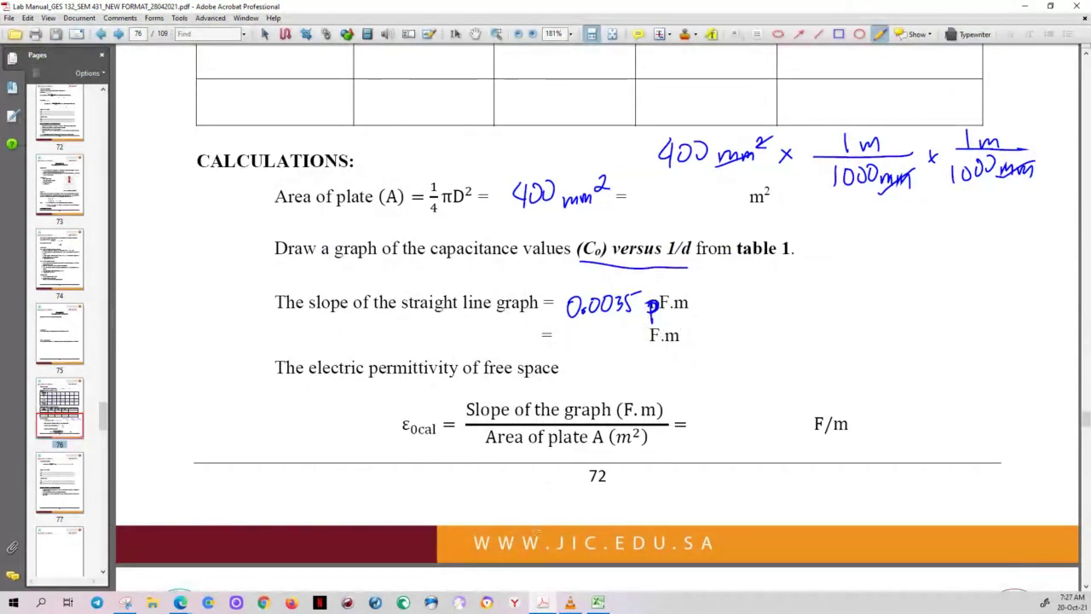
{"action": "left_click", "coordinate": [598, 602]}
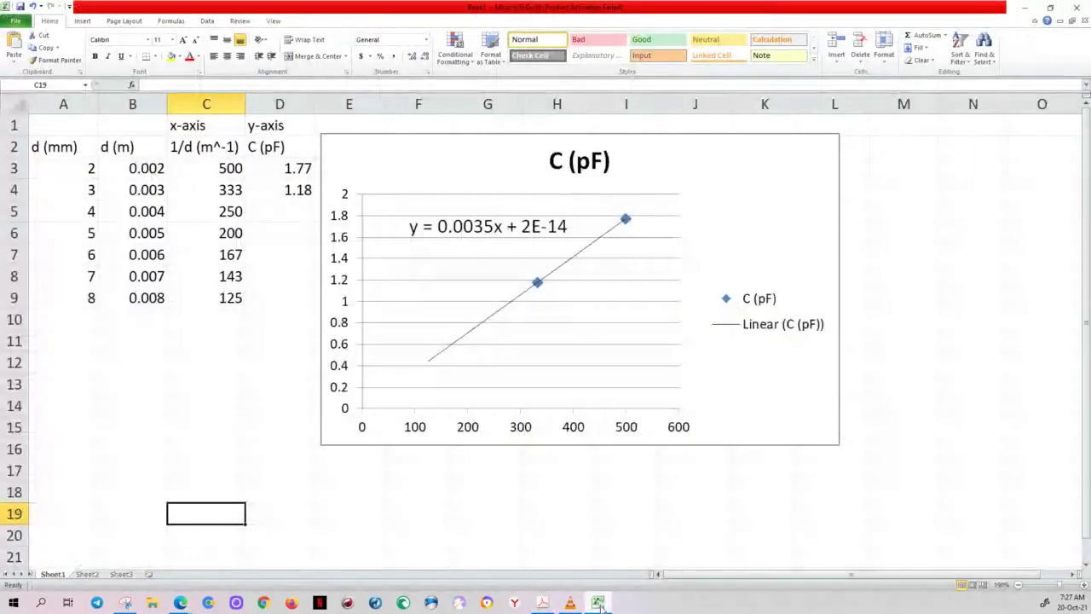
{"action": "left_click", "coordinate": [599, 604]}
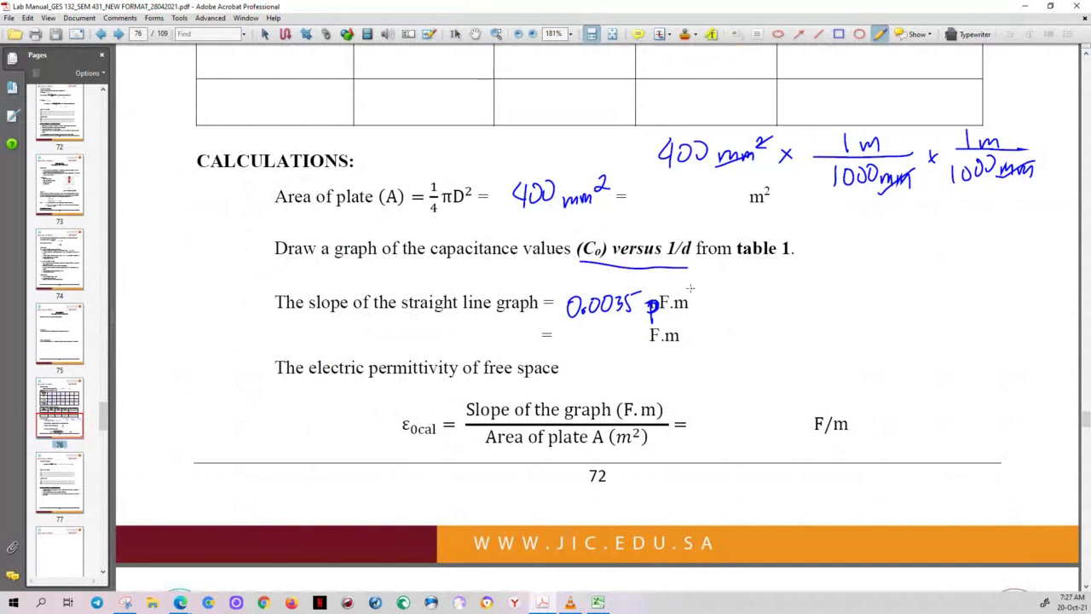
Step: Enclose the slope 0.0035 pF.m in parentheses and write × 10^-12 after it
{"action": "left_click_drag", "start_coordinate": [692, 289], "coordinate": [692, 314]}
{"action": "left_click_drag", "start_coordinate": [575, 285], "coordinate": [563, 335]}
{"action": "left_click_drag", "start_coordinate": [713, 294], "coordinate": [726, 309]}
{"action": "mouse_move", "coordinate": [726, 294]}
{"action": "left_mouse_down"}
{"action": "mouse_move", "coordinate": [713, 308]}
{"action": "mouse_move", "coordinate": [739, 310]}
{"action": "left_mouse_up"}
{"action": "left_click_drag", "start_coordinate": [750, 295], "coordinate": [784, 292]}
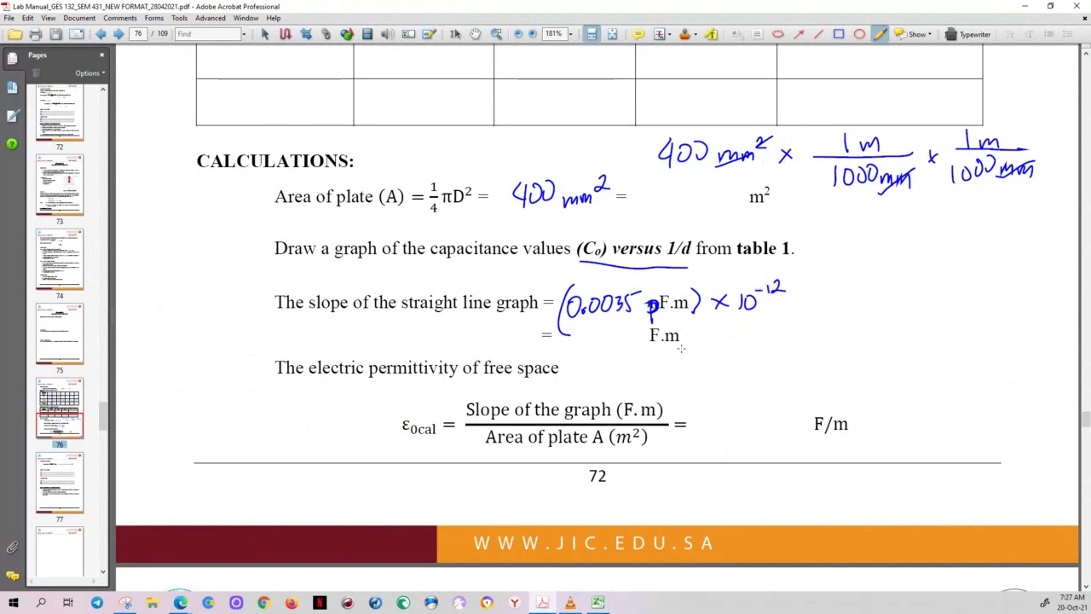
{"action": "left_click_drag", "start_coordinate": [680, 350], "coordinate": [635, 351]}
{"action": "key", "text": "ctrl+z"}
{"action": "mouse_move", "coordinate": [687, 344]}
{"action": "left_mouse_down"}
{"action": "mouse_move", "coordinate": [562, 314]}
{"action": "mouse_move", "coordinate": [681, 351]}
{"action": "left_mouse_up"}
{"action": "key", "text": "ctrl+z"}
Step: Draw an arrow from the slope result to the permittivity formula's numerator, then circle ε0cal and undo the circle
{"action": "mouse_move", "coordinate": [617, 339]}
{"action": "left_mouse_down"}
{"action": "mouse_move", "coordinate": [589, 396]}
{"action": "mouse_move", "coordinate": [602, 388]}
{"action": "left_mouse_up"}
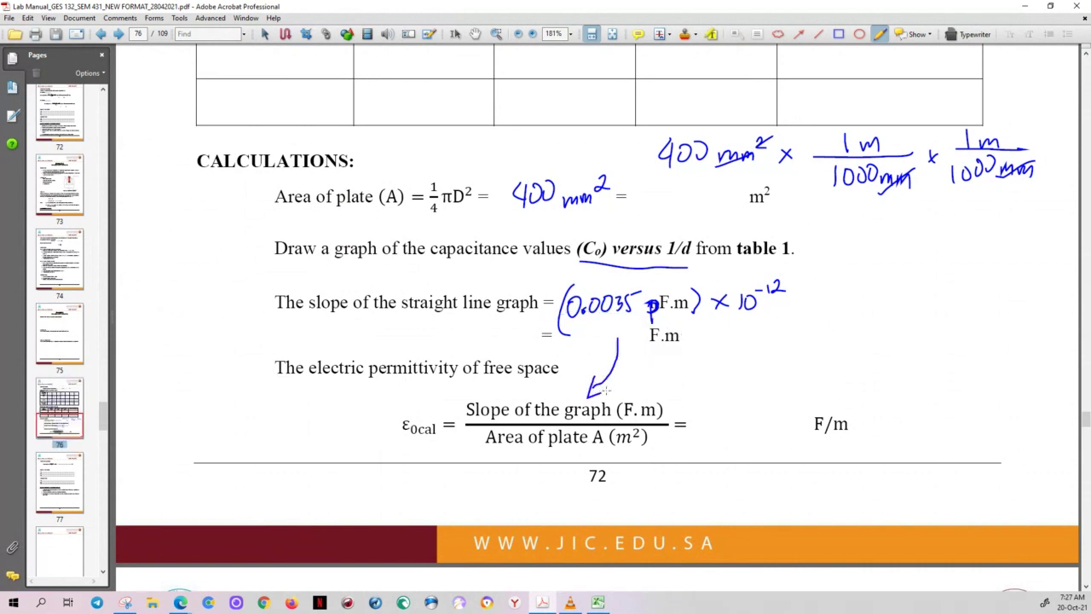
{"action": "mouse_move", "coordinate": [427, 414]}
{"action": "left_mouse_down"}
{"action": "mouse_move", "coordinate": [383, 426]}
{"action": "mouse_move", "coordinate": [422, 420]}
{"action": "left_mouse_up"}
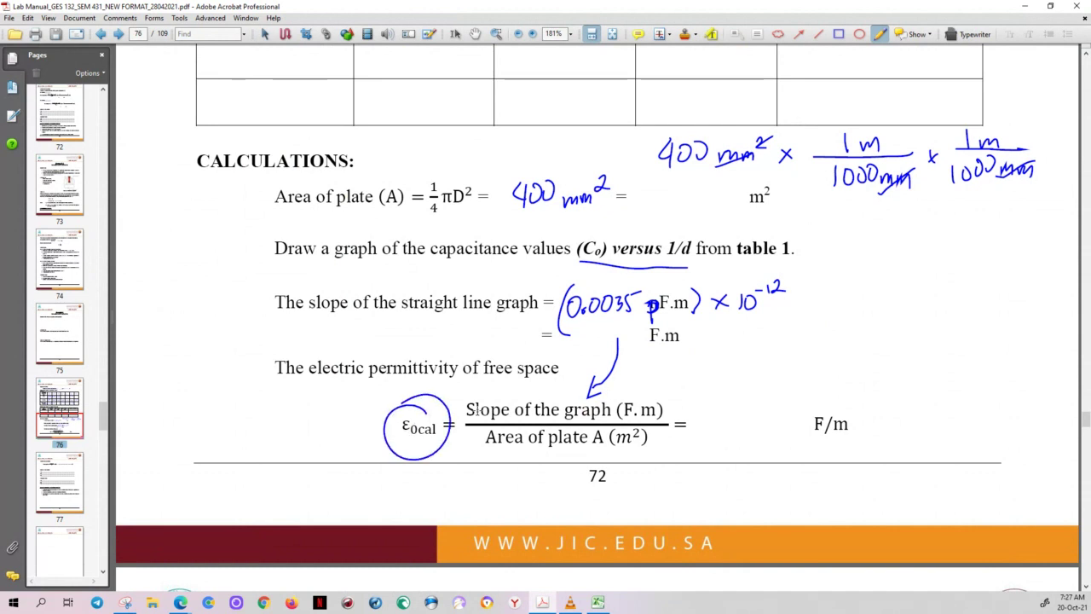
{"action": "key", "text": "ctrl+z"}
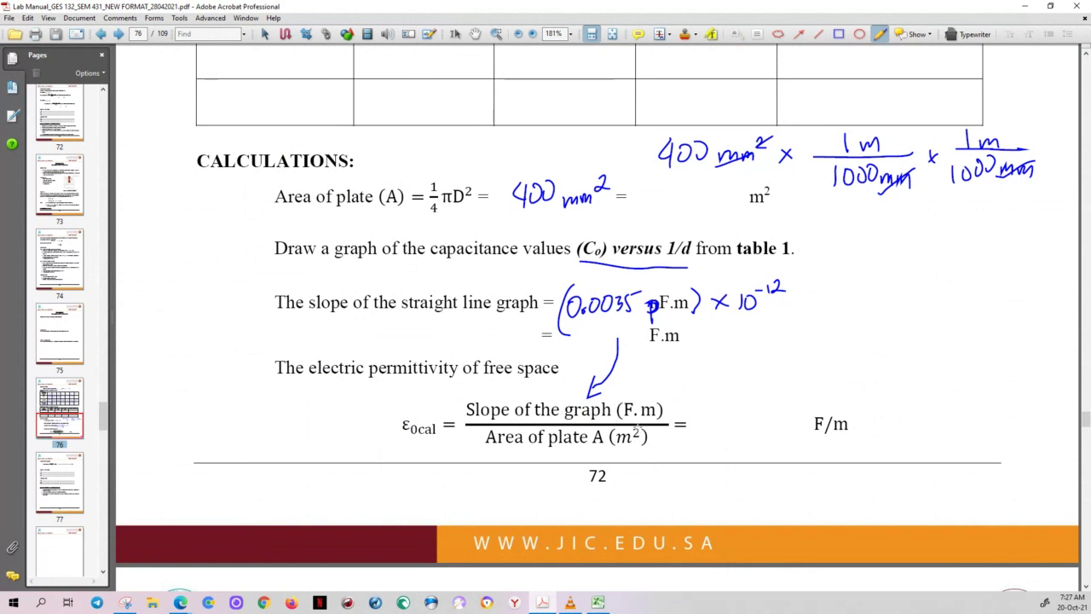
Step: Circle the blank m² and F/m answers, underline Area of plate and ε0cal, and link the area to the formula's denominator with an arrow
{"action": "mouse_move", "coordinate": [725, 183]}
{"action": "left_mouse_down"}
{"action": "mouse_move", "coordinate": [755, 186]}
{"action": "mouse_move", "coordinate": [682, 173]}
{"action": "left_mouse_up"}
{"action": "left_click_drag", "start_coordinate": [277, 218], "coordinate": [411, 222]}
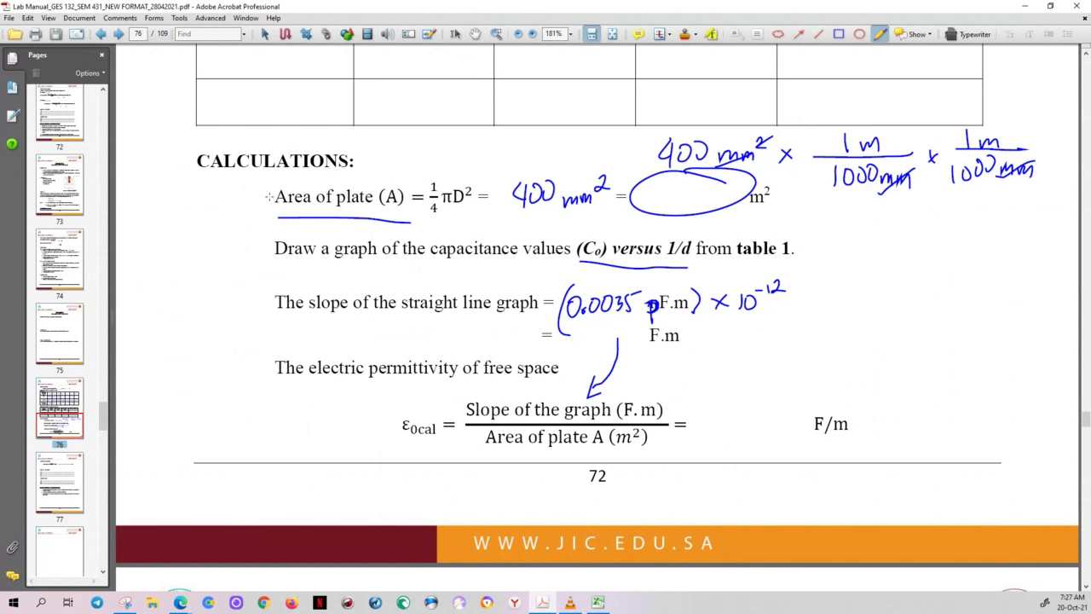
{"action": "mouse_move", "coordinate": [267, 196]}
{"action": "left_mouse_down"}
{"action": "mouse_move", "coordinate": [230, 354]}
{"action": "mouse_move", "coordinate": [485, 454]}
{"action": "mouse_move", "coordinate": [509, 440]}
{"action": "left_mouse_up"}
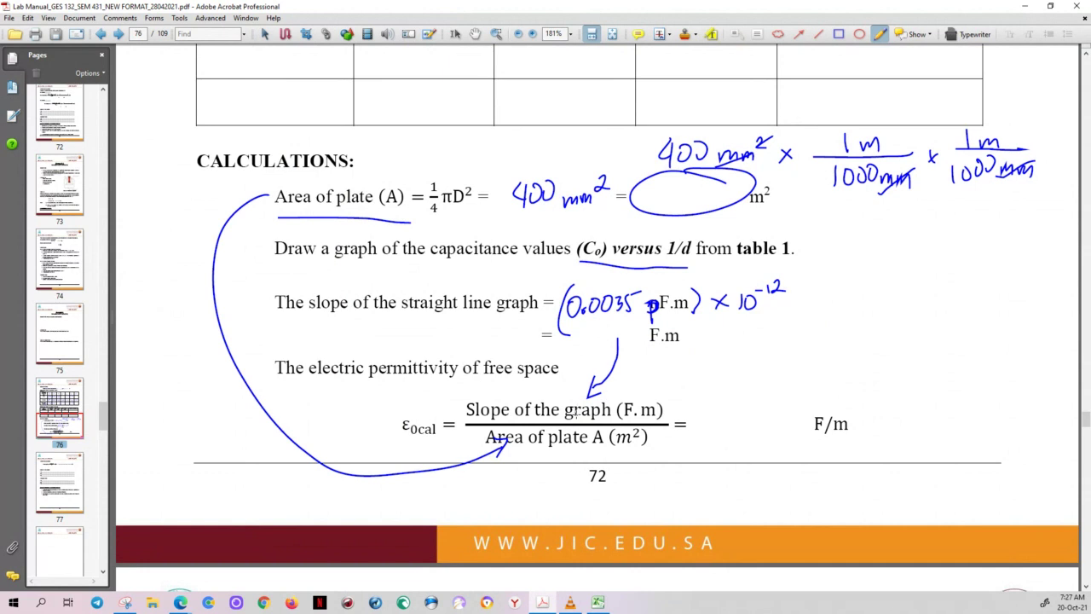
{"action": "mouse_move", "coordinate": [413, 441]}
{"action": "left_mouse_down"}
{"action": "mouse_move", "coordinate": [435, 439]}
{"action": "mouse_move", "coordinate": [440, 453]}
{"action": "left_mouse_up"}
{"action": "mouse_move", "coordinate": [808, 385]}
{"action": "left_mouse_down"}
{"action": "mouse_move", "coordinate": [937, 409]}
{"action": "mouse_move", "coordinate": [712, 396]}
{"action": "left_mouse_up"}
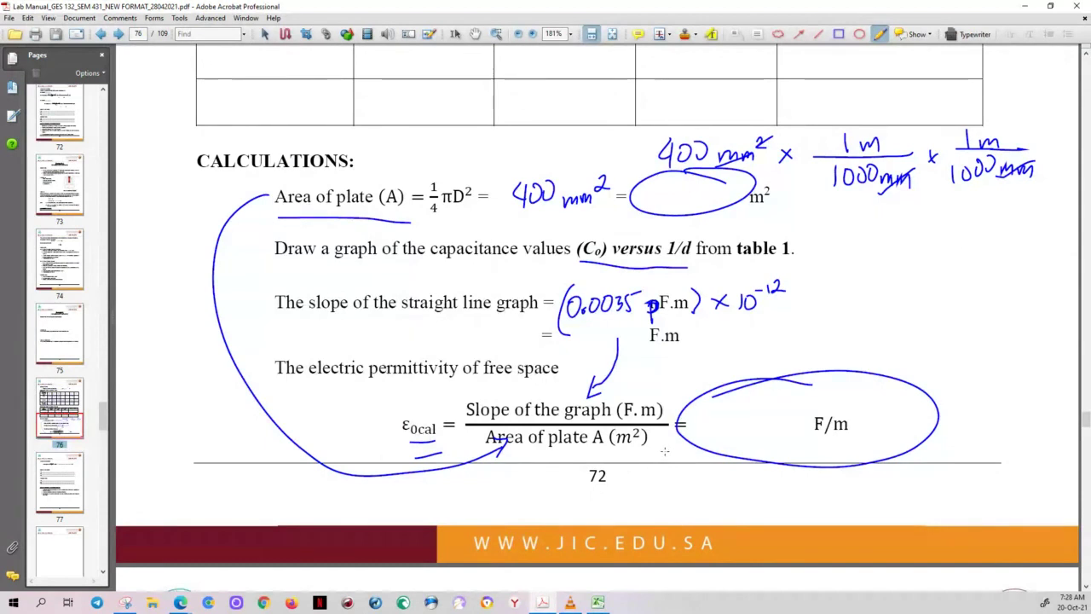
Step: Undo the arrows, circles and underlines around the area and permittivity calculations, then circle the slope's pF and F units and undo that circle
{"action": "key", "text": "ctrl+z"}
{"action": "key", "text": "ctrl+z"}
{"action": "key", "text": "ctrl+z"}
{"action": "key", "text": "ctrl+z"}
{"action": "key", "text": "ctrl+z"}
{"action": "key", "text": "ctrl+z"}
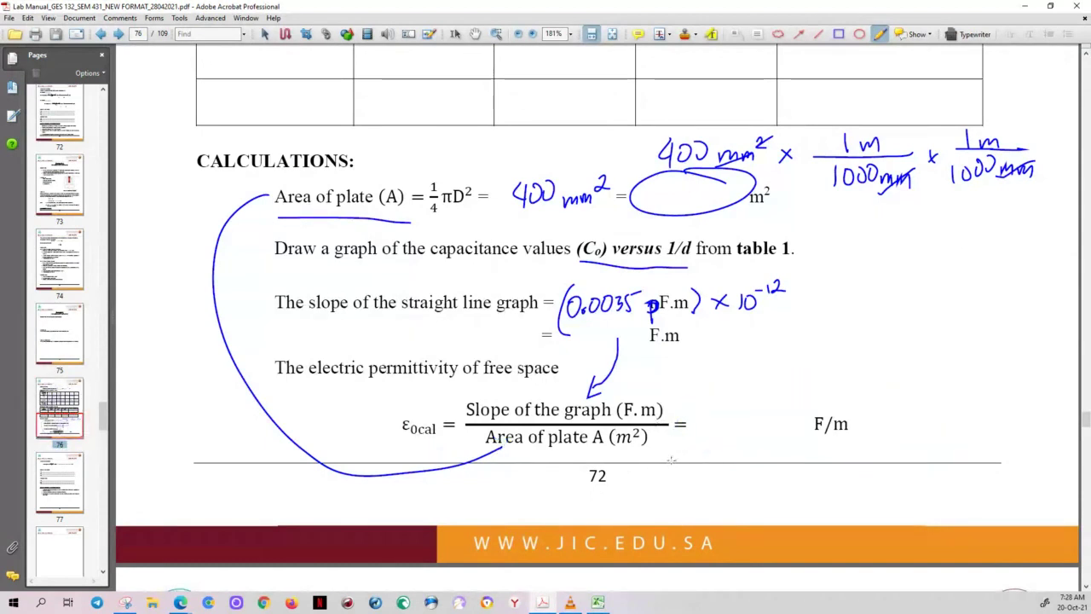
{"action": "key", "text": "ctrl+z"}
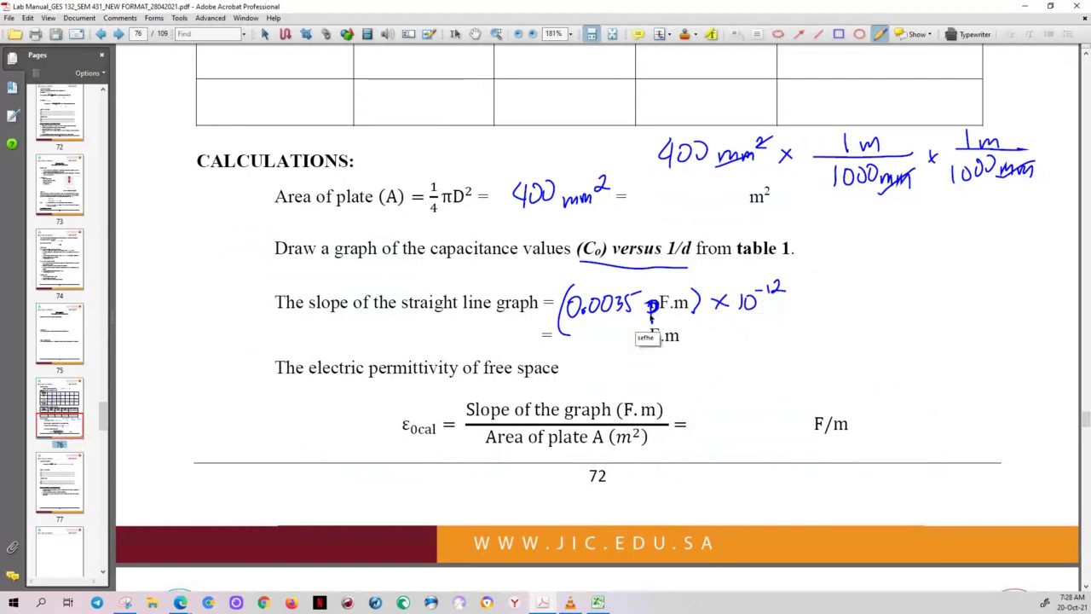
{"action": "mouse_move", "coordinate": [680, 288]}
{"action": "left_mouse_down"}
{"action": "mouse_move", "coordinate": [669, 345]}
{"action": "mouse_move", "coordinate": [679, 299]}
{"action": "left_mouse_up"}
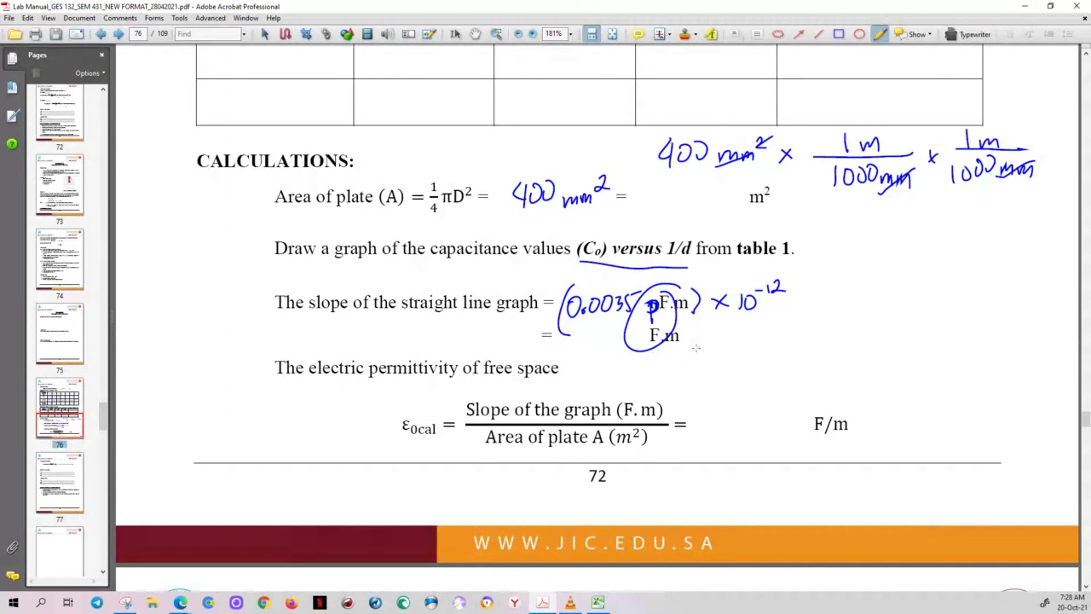
{"action": "key", "text": "ctrl+z"}
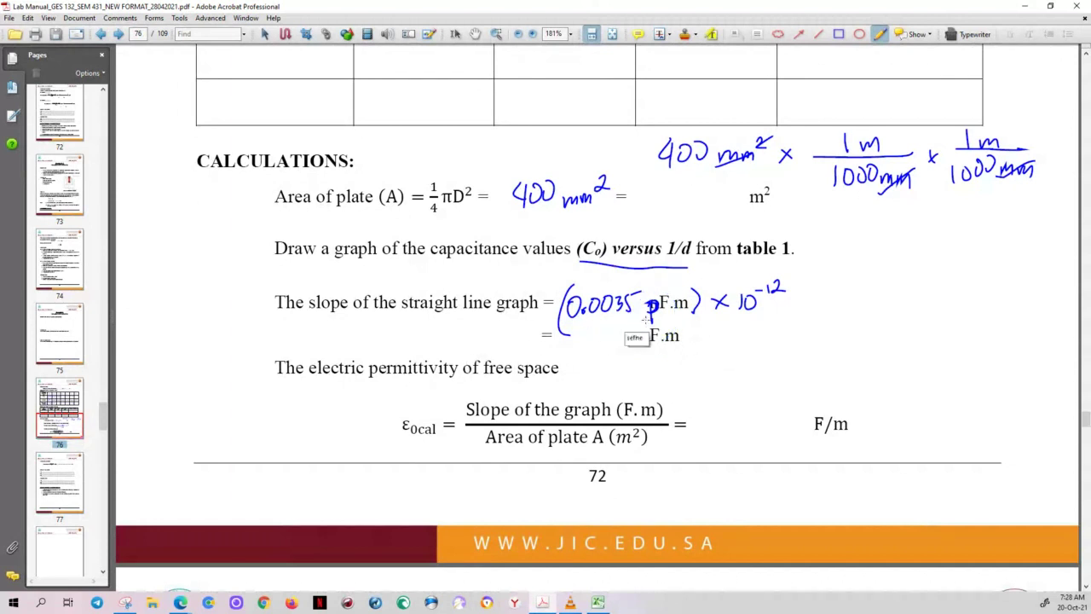
Step: Go to the percentage error section on page 77, circle the error formula's fraction, and undo the circle
{"action": "left_click", "coordinate": [61, 470]}
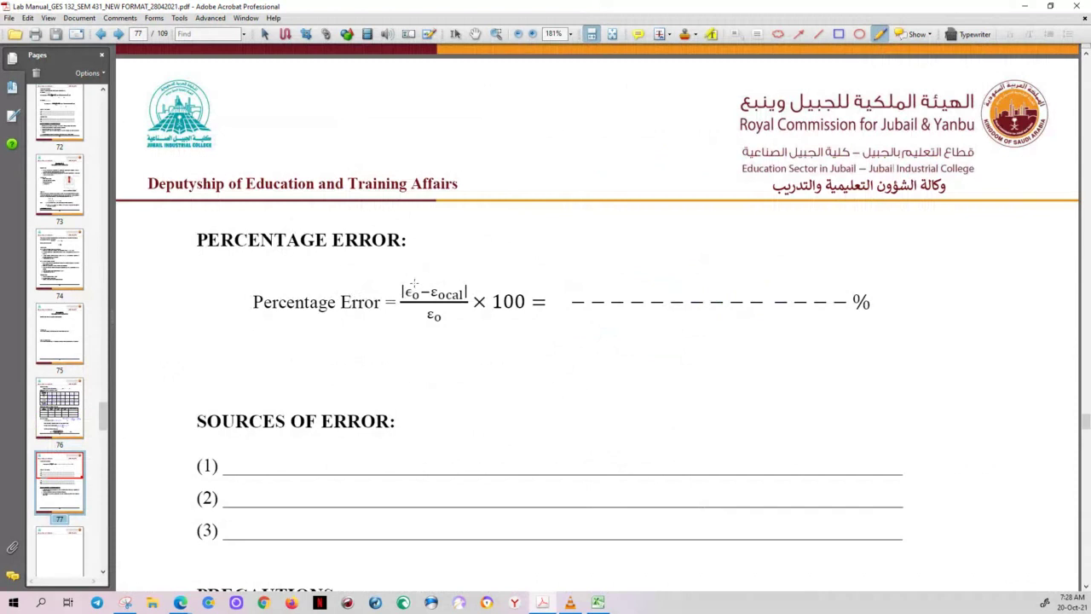
{"action": "mouse_move", "coordinate": [414, 284]}
{"action": "left_mouse_down"}
{"action": "mouse_move", "coordinate": [394, 282]}
{"action": "mouse_move", "coordinate": [456, 331]}
{"action": "mouse_move", "coordinate": [411, 276]}
{"action": "left_mouse_up"}
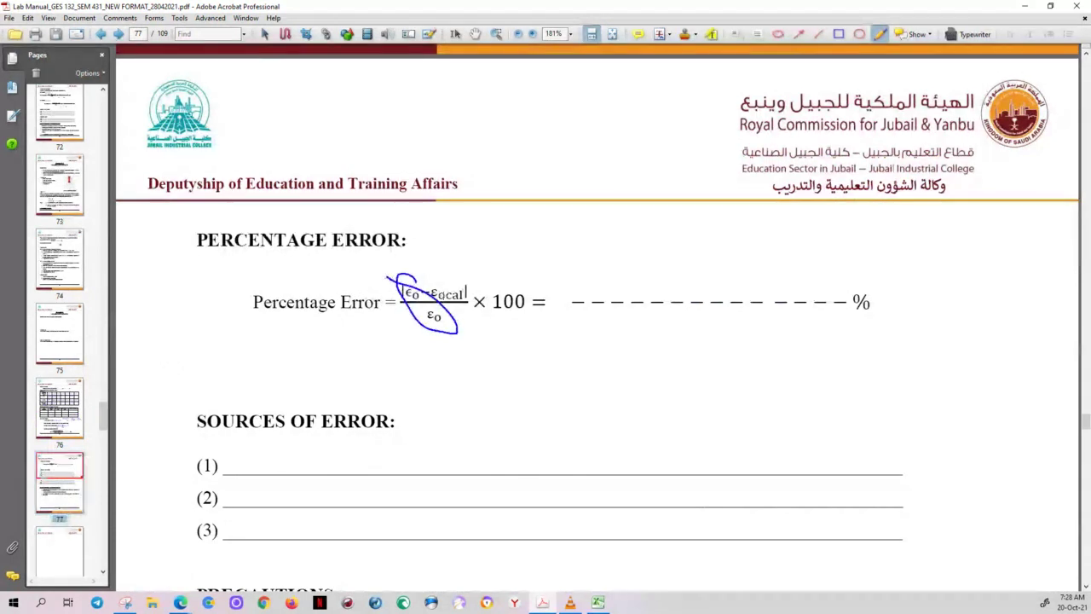
{"action": "key", "text": "ctrl+z"}
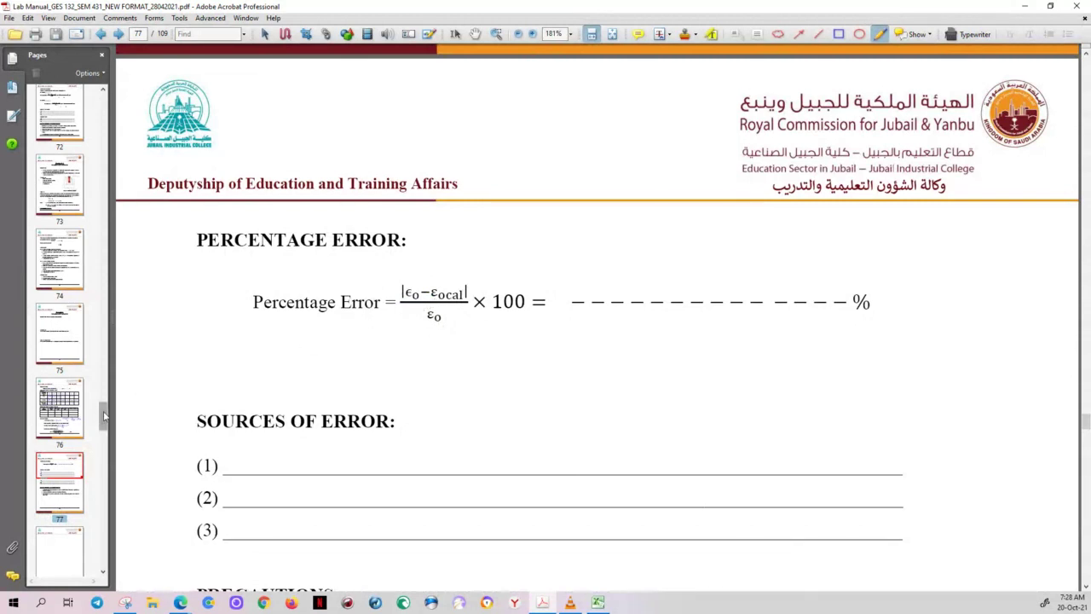
Step: Circle the free-space permittivity ε0 = 8.85 × 10^-12 C²/N.m² on page 73, undo the circle, and return to Table 2 on page 76
{"action": "left_click", "coordinate": [57, 208]}
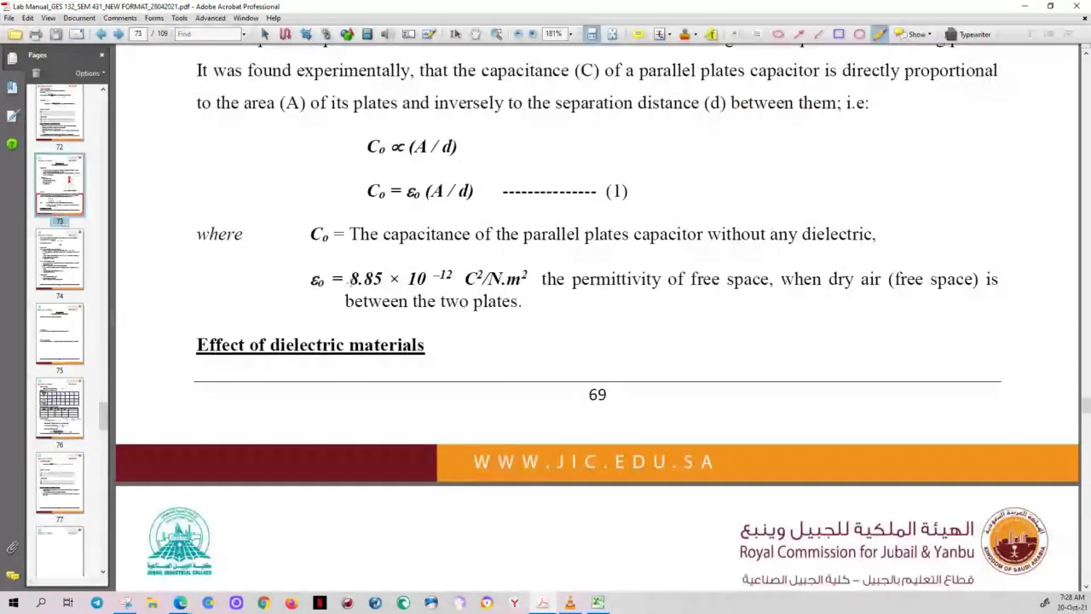
{"action": "mouse_move", "coordinate": [411, 254]}
{"action": "left_mouse_down"}
{"action": "mouse_move", "coordinate": [277, 307]}
{"action": "mouse_move", "coordinate": [418, 311]}
{"action": "mouse_move", "coordinate": [534, 264]}
{"action": "mouse_move", "coordinate": [440, 247]}
{"action": "left_mouse_up"}
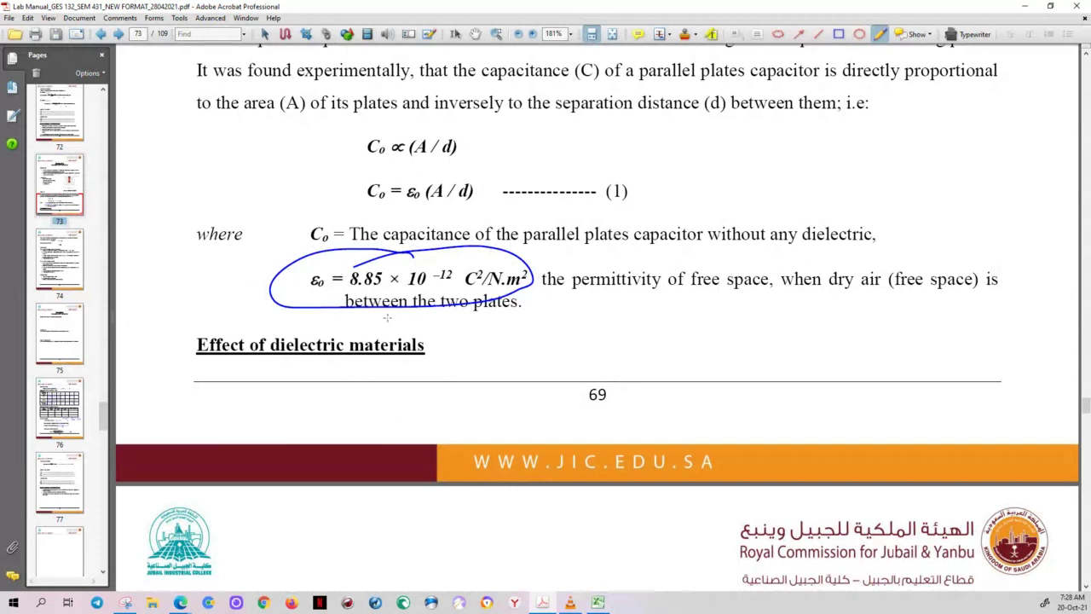
{"action": "key", "text": "ctrl+z"}
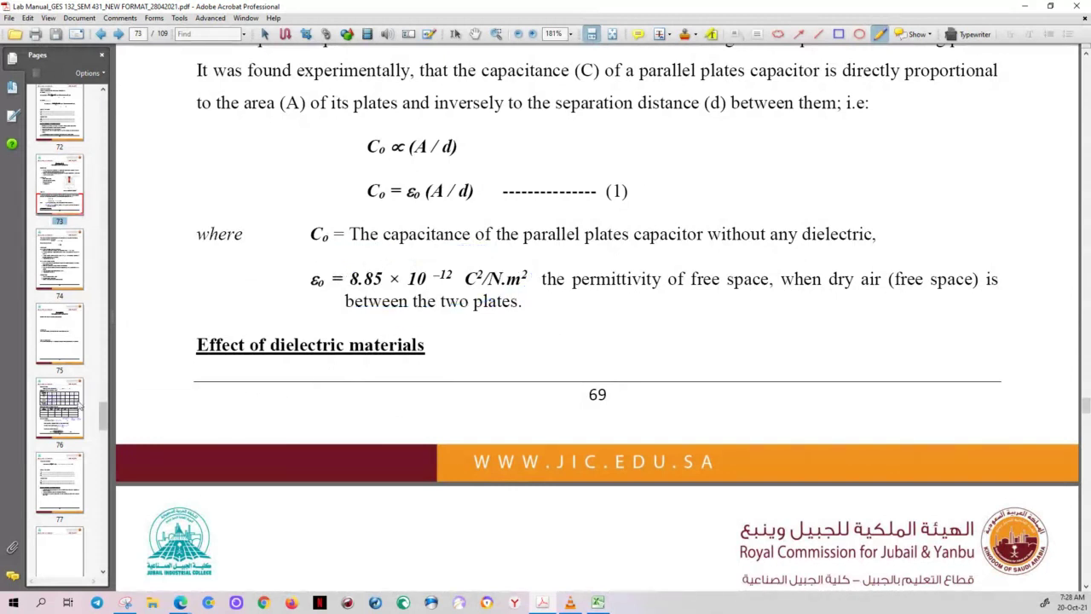
{"action": "left_click", "coordinate": [61, 414]}
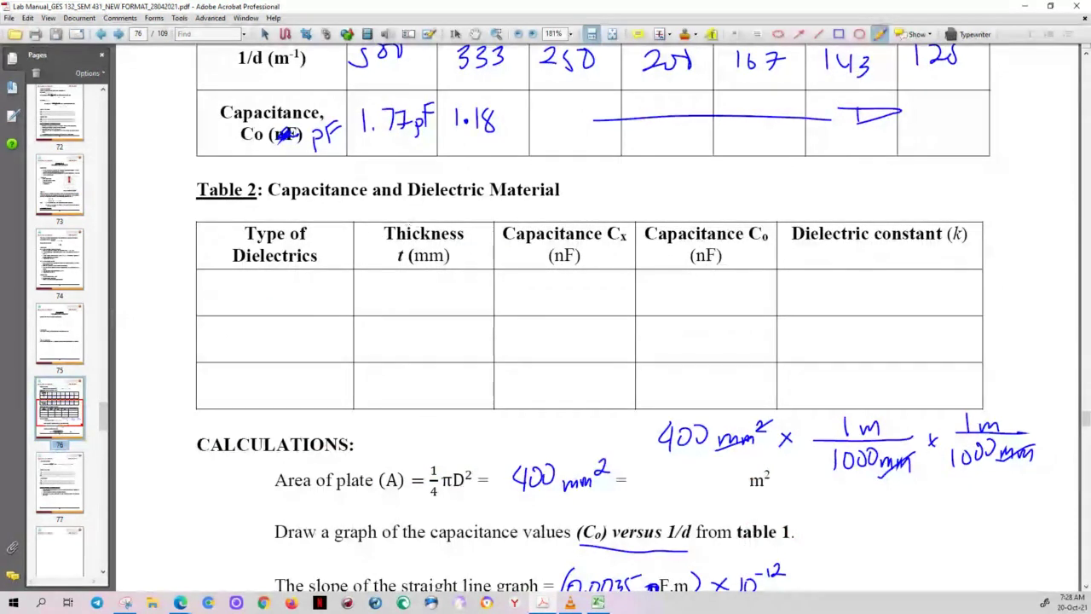
Step: Switch to VLC, mute Capacitance.mp4, and play it to the dielectric sheet demonstration, pausing at 21:21
{"action": "left_click", "coordinate": [181, 602]}
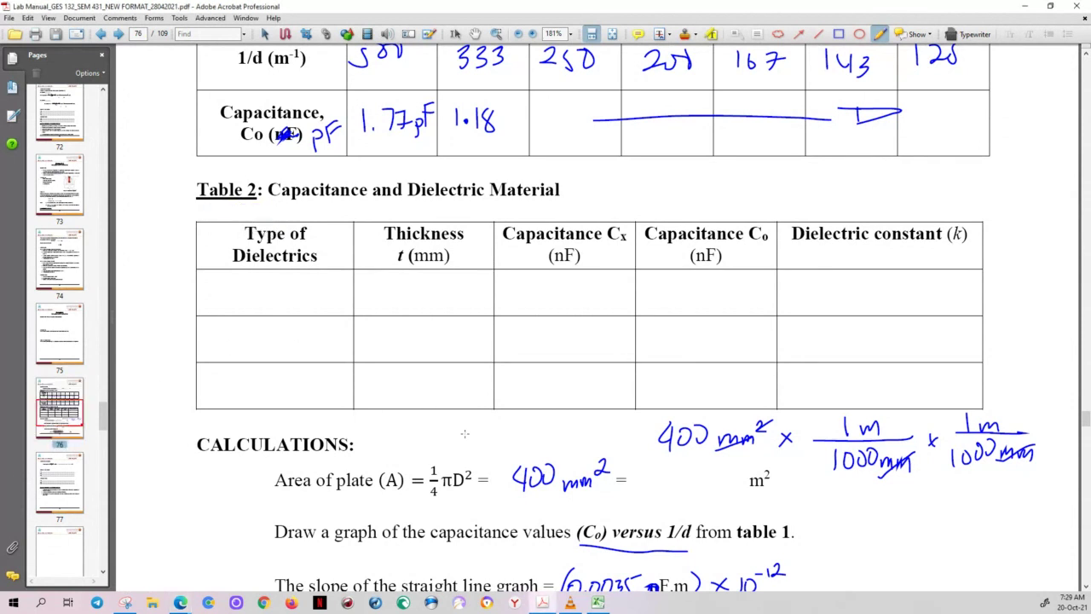
{"action": "left_click", "coordinate": [571, 602]}
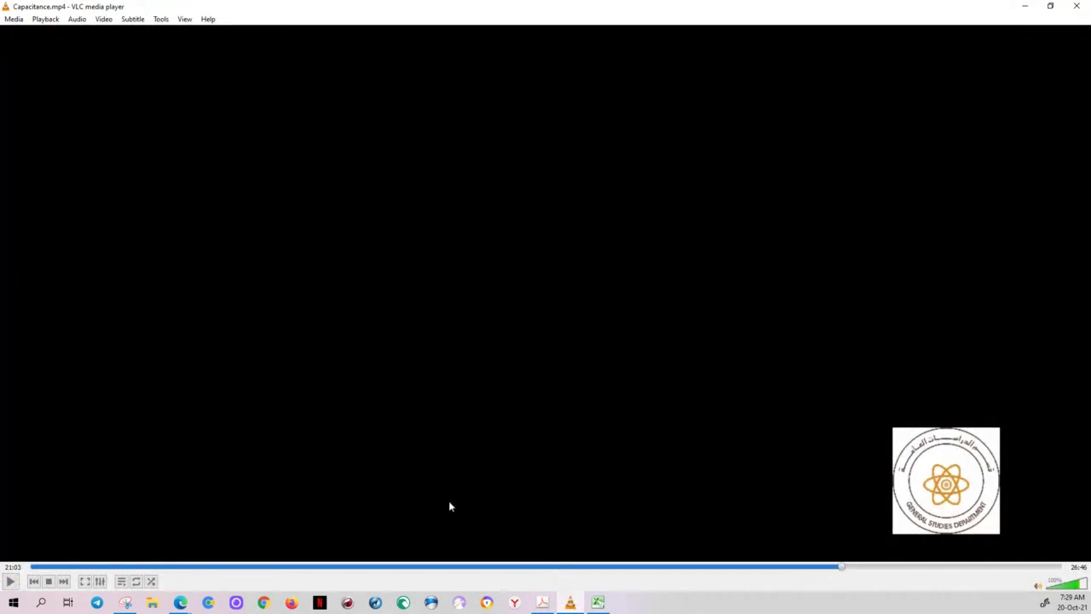
{"action": "key", "text": "space"}
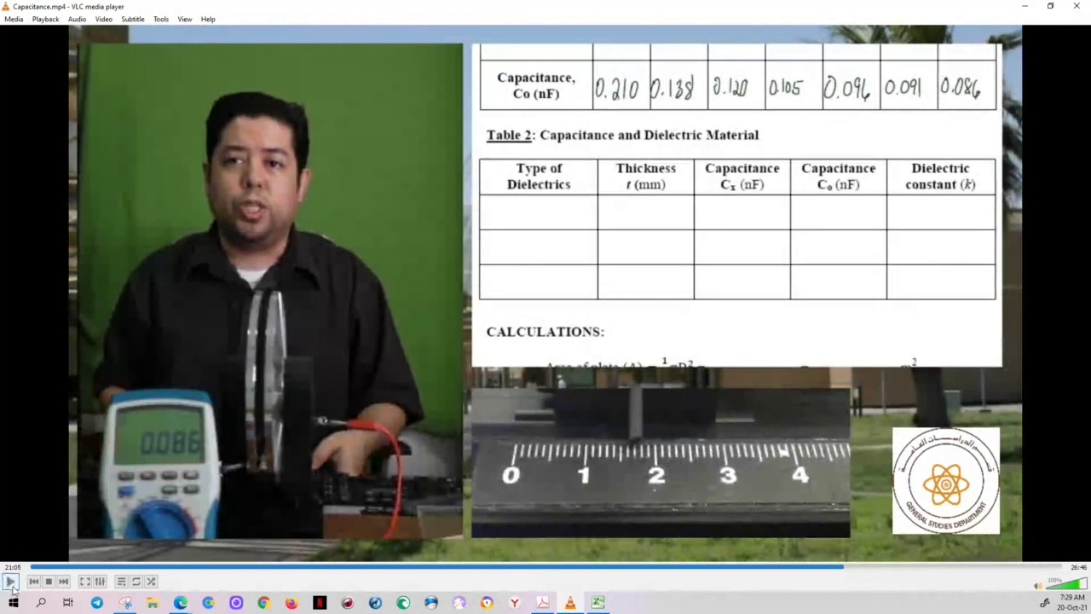
{"action": "left_click", "coordinate": [10, 581]}
{"action": "left_click_drag", "start_coordinate": [1088, 586], "coordinate": [1045, 588]}
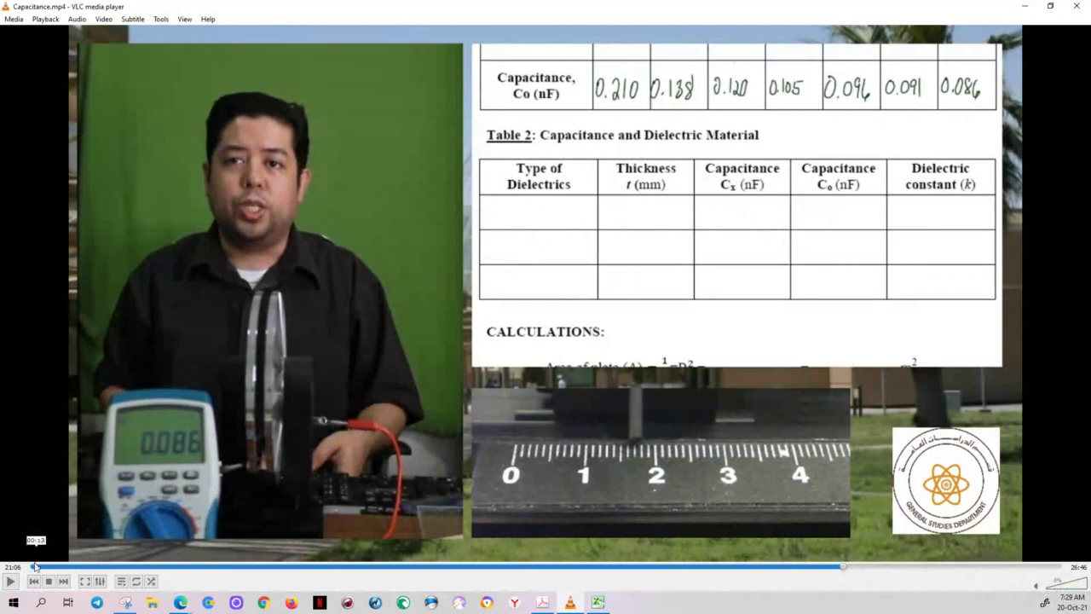
{"action": "left_click", "coordinate": [12, 581]}
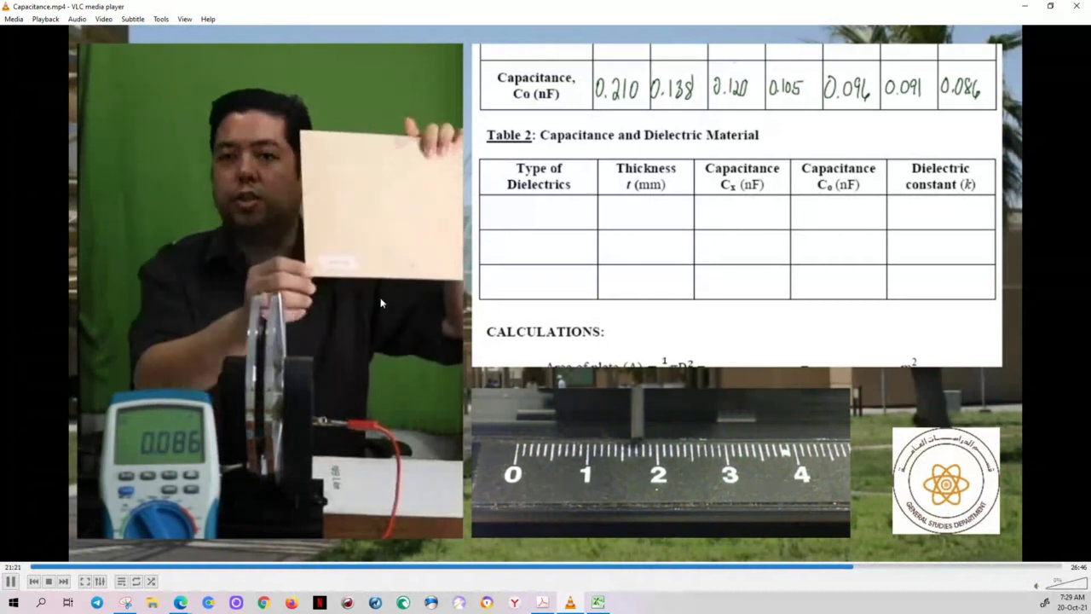
{"action": "key", "text": "space"}
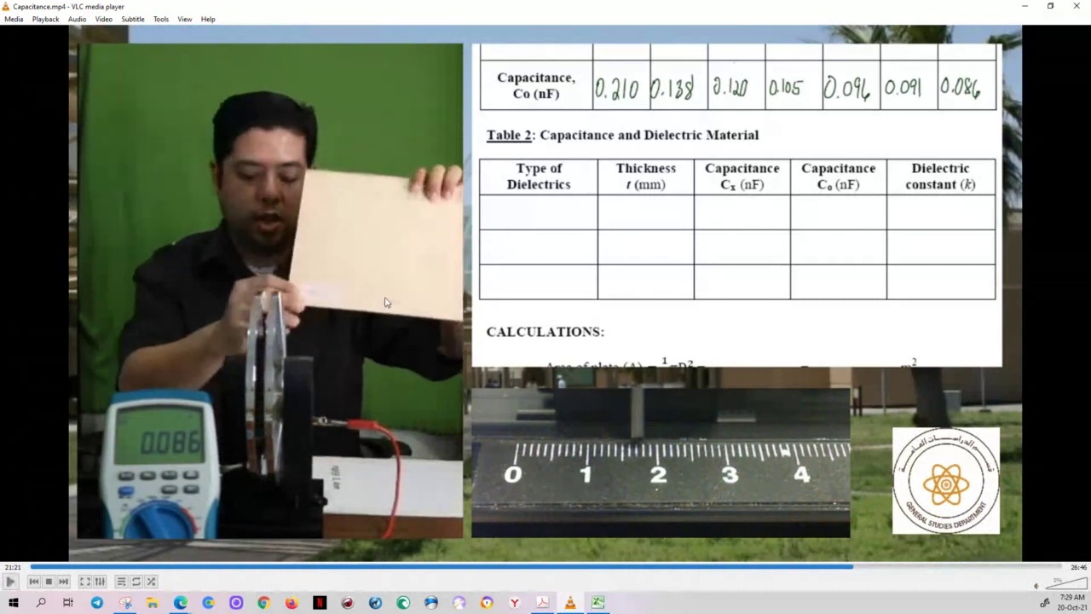
Step: Return to the lab manual in Acrobat, handwrite acrylic, paper and wood as Table 2's dielectric types, and mark their thickness cells
{"action": "left_click", "coordinate": [599, 602]}
{"action": "left_click", "coordinate": [569, 602]}
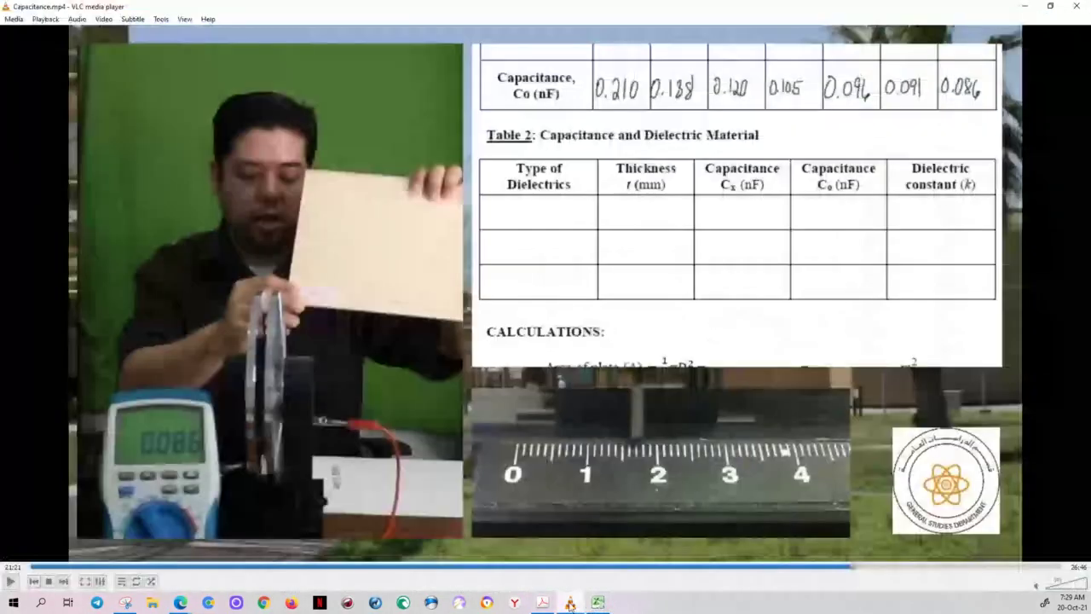
{"action": "left_click", "coordinate": [547, 604]}
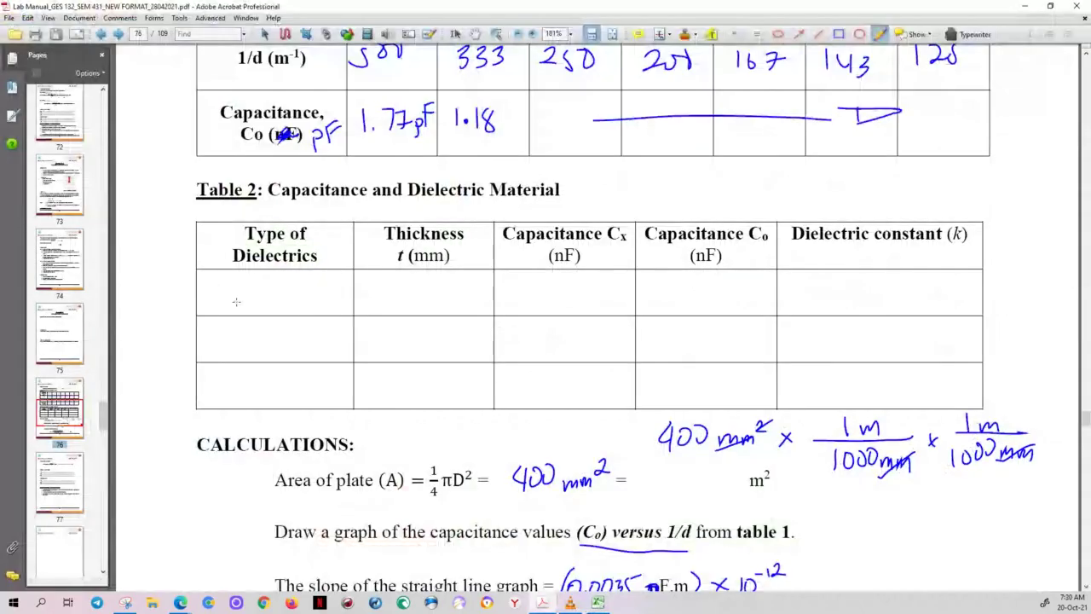
{"action": "left_click_drag", "start_coordinate": [263, 298], "coordinate": [271, 293]}
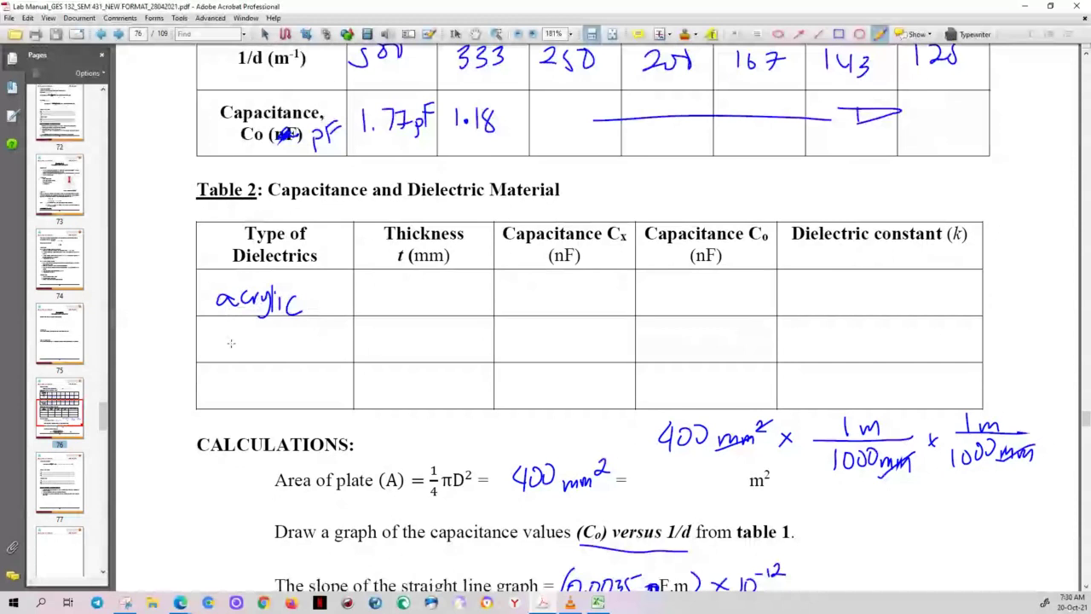
{"action": "left_click_drag", "start_coordinate": [229, 332], "coordinate": [240, 339]}
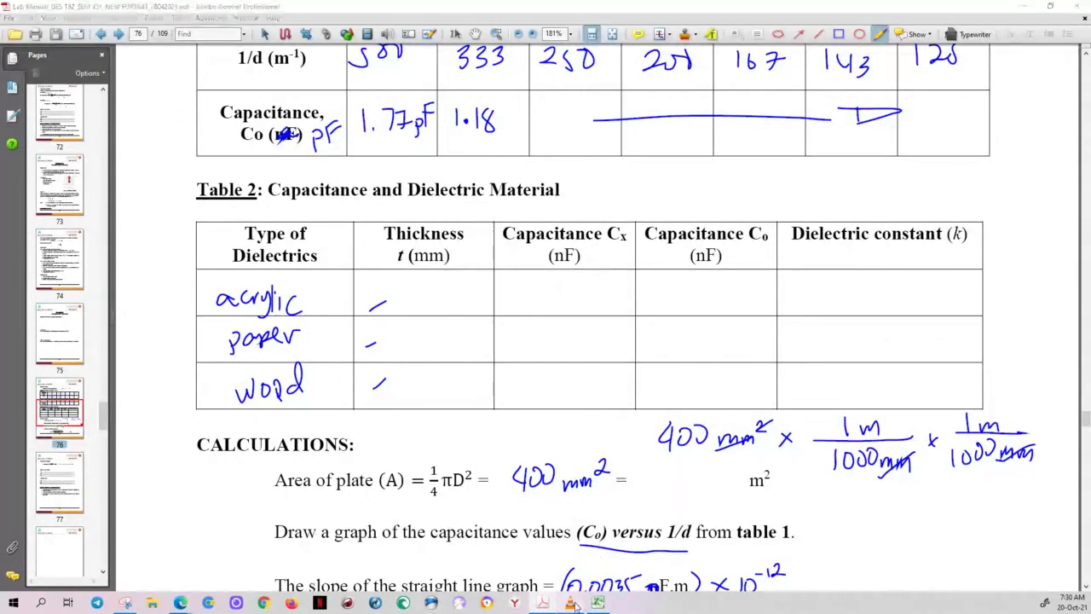
Step: Switch back to VLC and skip the playing capacitance video forward to the paper dielectric measurement at about 22:36
{"action": "left_click", "coordinate": [570, 601]}
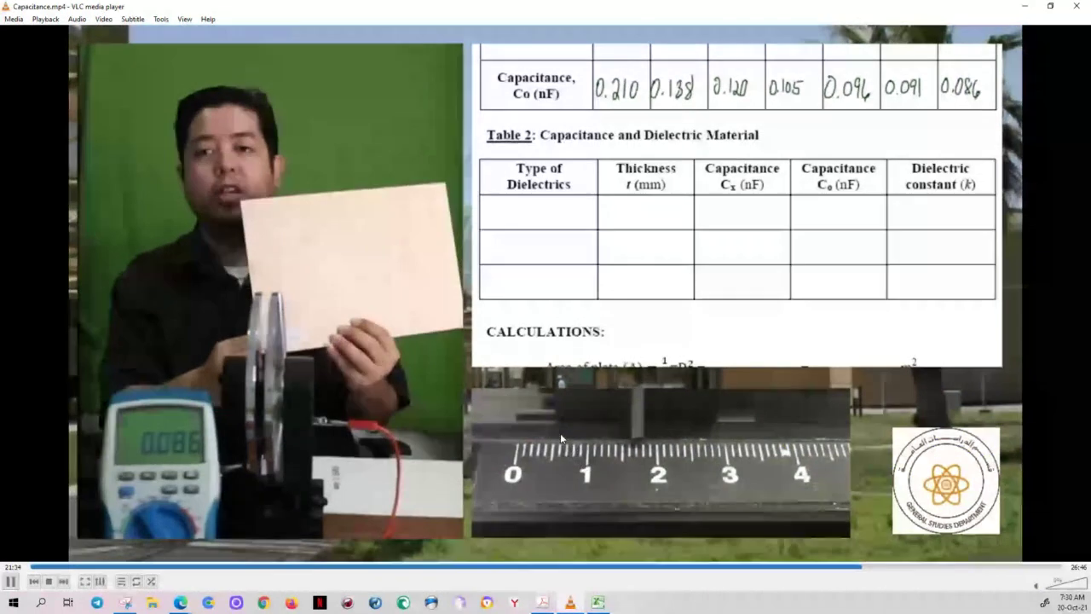
{"action": "key", "text": "Right"}
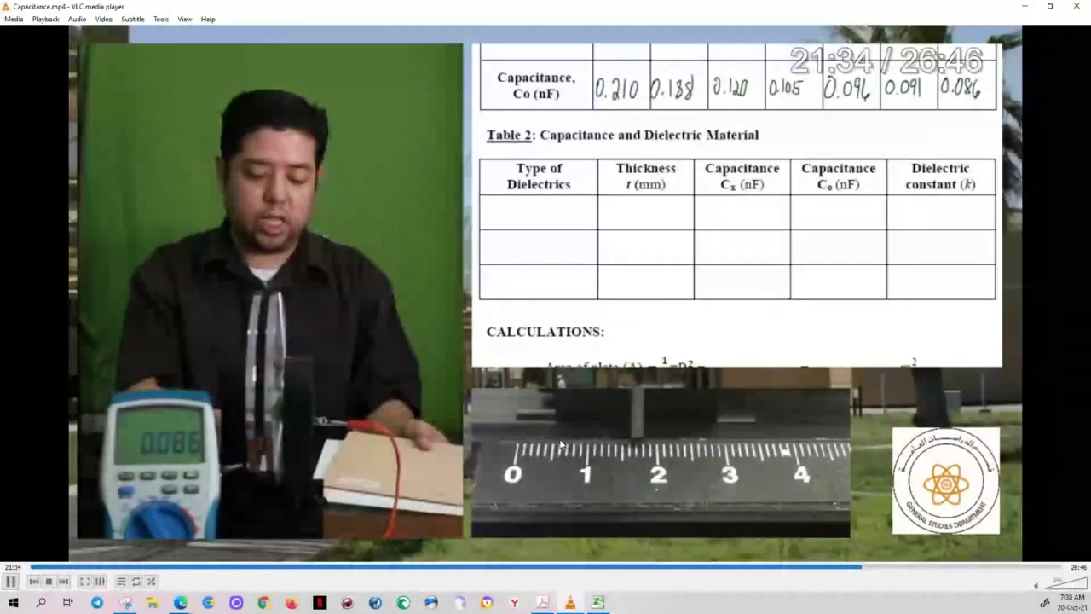
{"action": "key", "text": "Right"}
{"action": "key", "text": "Right"}
{"action": "key", "text": "Right"}
{"action": "key", "text": "Right"}
{"action": "key", "text": "Right"}
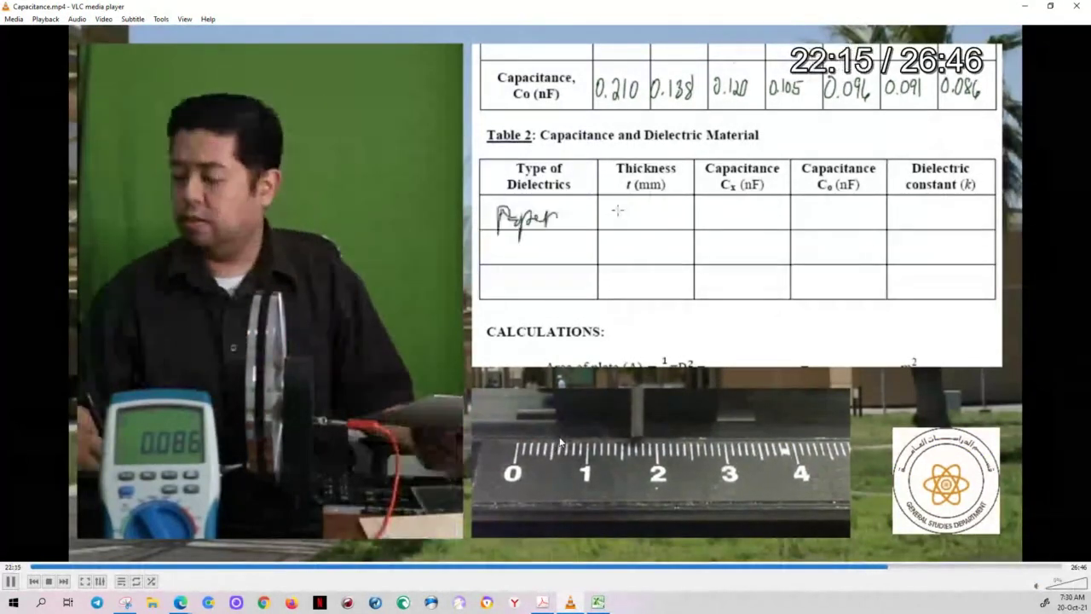
{"action": "key", "text": "Right"}
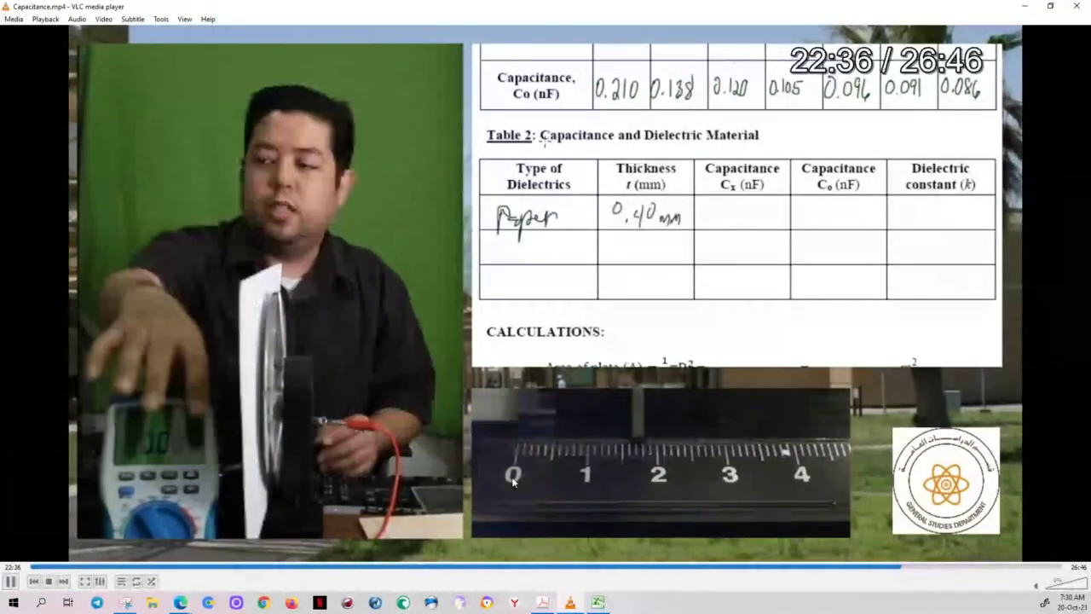